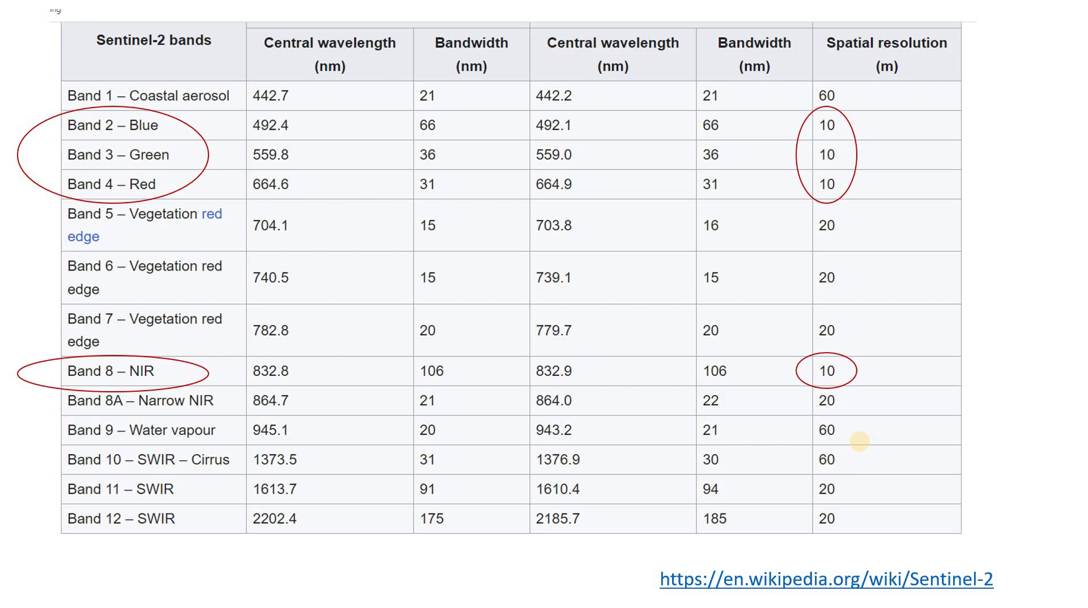
- Exit the slideshow and return to Normal view of the band-table slide
{"action": "key", "text": "Escape"}
- Go back up in File Explorer to the sentinel2 folder holding both scene folders
{"action": "left_click", "coordinate": [189, 547]}
{"action": "left_click", "coordinate": [304, 205]}
{"action": "left_click", "coordinate": [304, 205]}
{"action": "left_click", "coordinate": [307, 205]}
{"action": "left_click", "coordinate": [400, 242]}
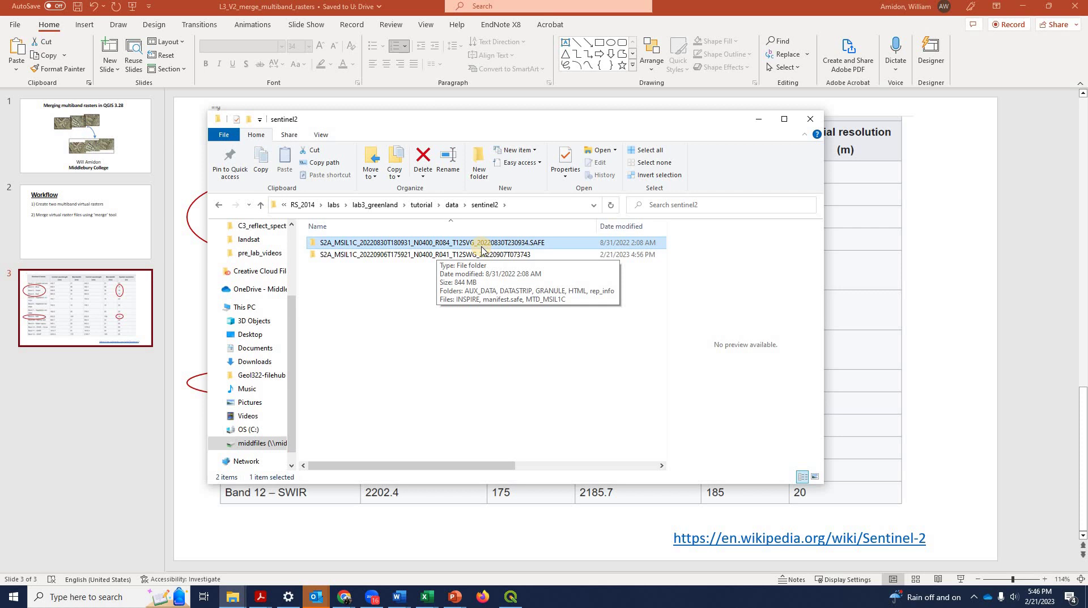
{"action": "left_click", "coordinate": [483, 256]}
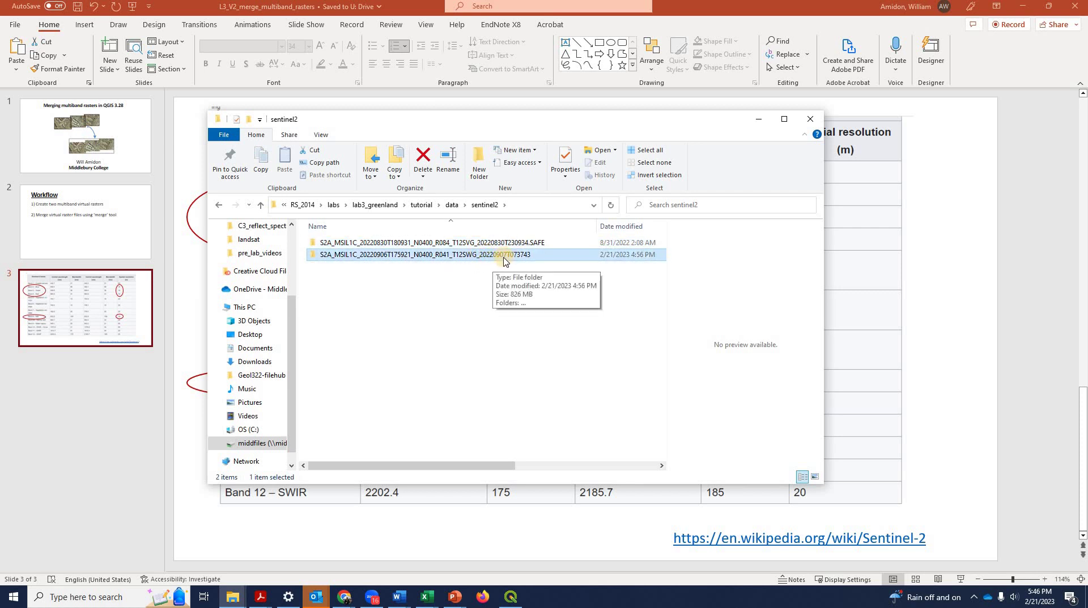
- Open the 20220830 scene's GRANULE, L1C_T12SVG tile folder and IMG_DATA band list
{"action": "double_click", "coordinate": [422, 243]}
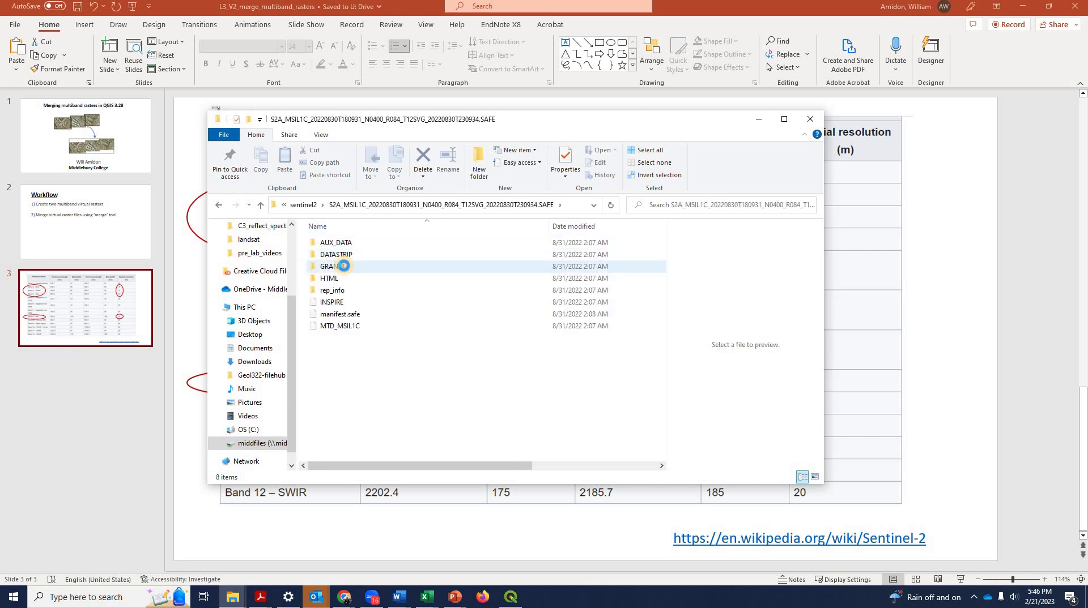
{"action": "double_click", "coordinate": [337, 267]}
{"action": "double_click", "coordinate": [340, 242]}
{"action": "left_click", "coordinate": [343, 256]}
{"action": "double_click", "coordinate": [343, 255]}
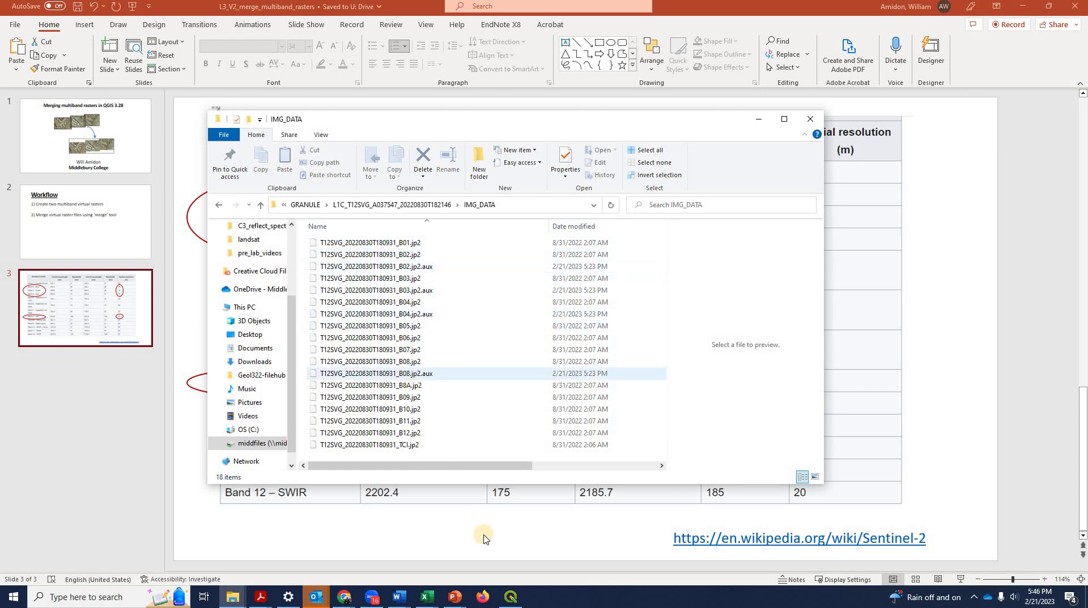
- Add T12SWG_20220906T175921_B02.jp2 as a raster layer through the Data Source Manager
{"action": "key", "text": "alt+Tab"}
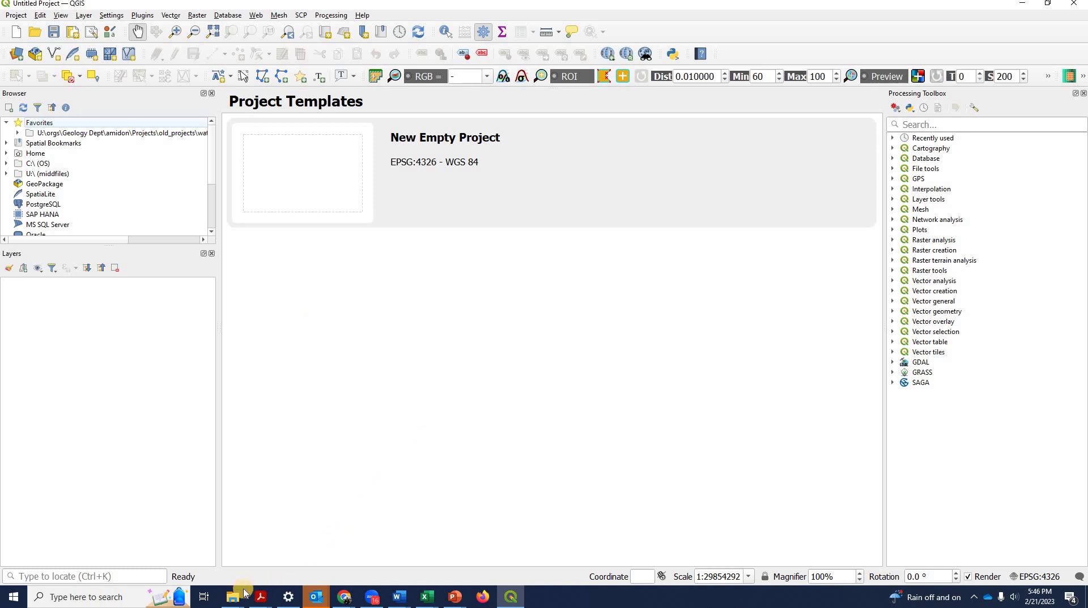
{"action": "left_click", "coordinate": [16, 54]}
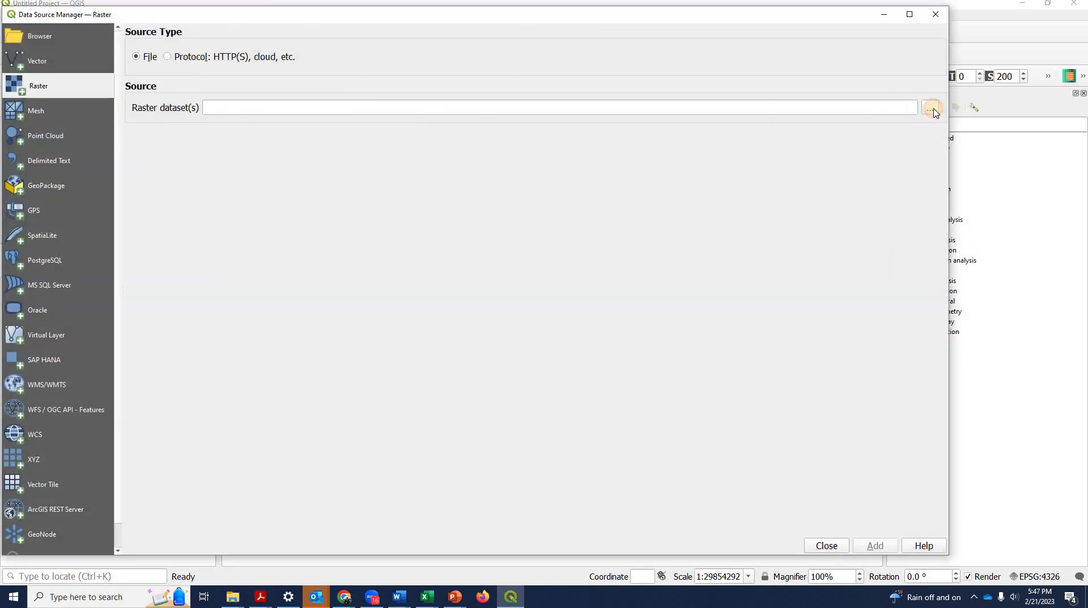
{"action": "left_click", "coordinate": [932, 108]}
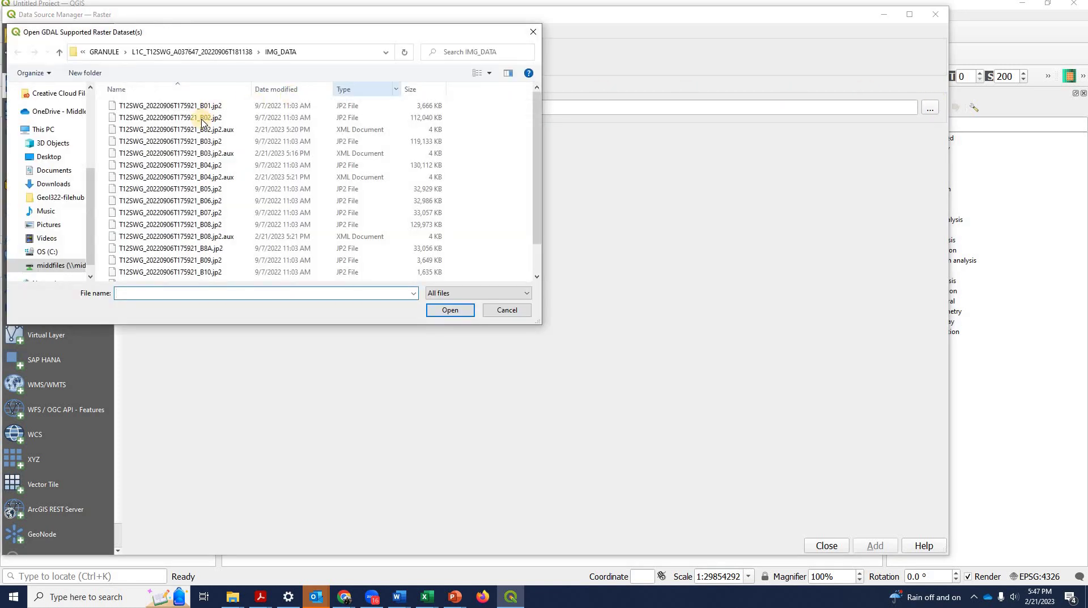
{"action": "left_click", "coordinate": [202, 119]}
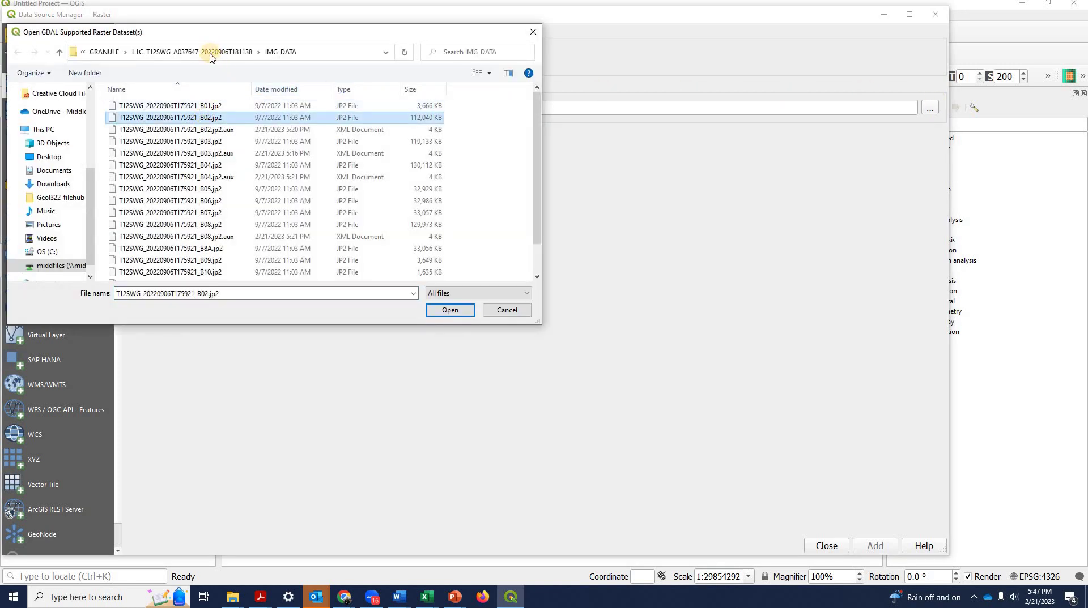
{"action": "left_click", "coordinate": [448, 310]}
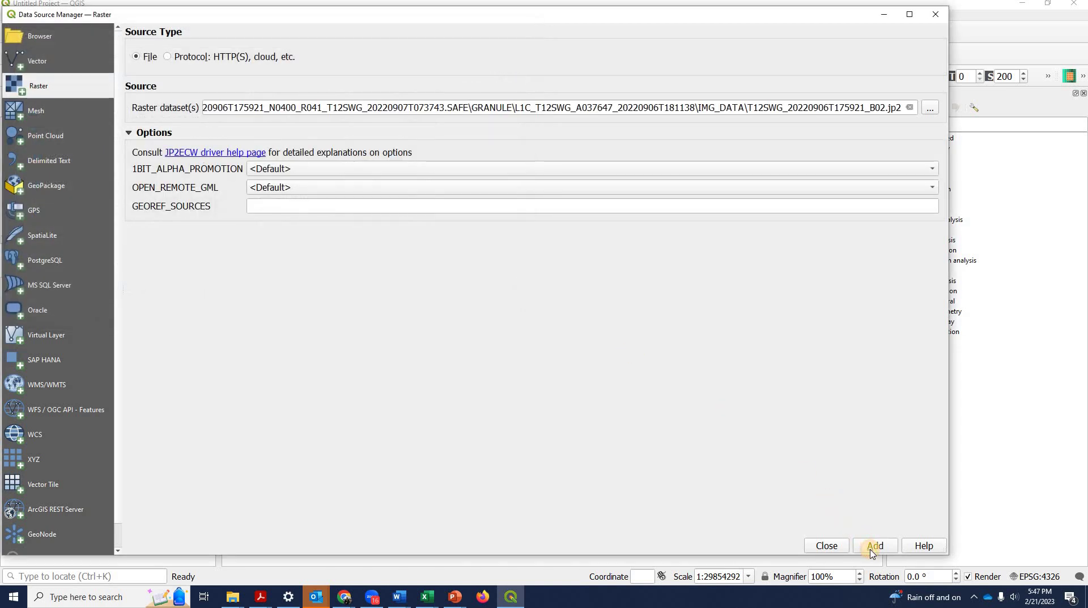
{"action": "left_click", "coordinate": [873, 546]}
{"action": "left_click", "coordinate": [826, 546]}
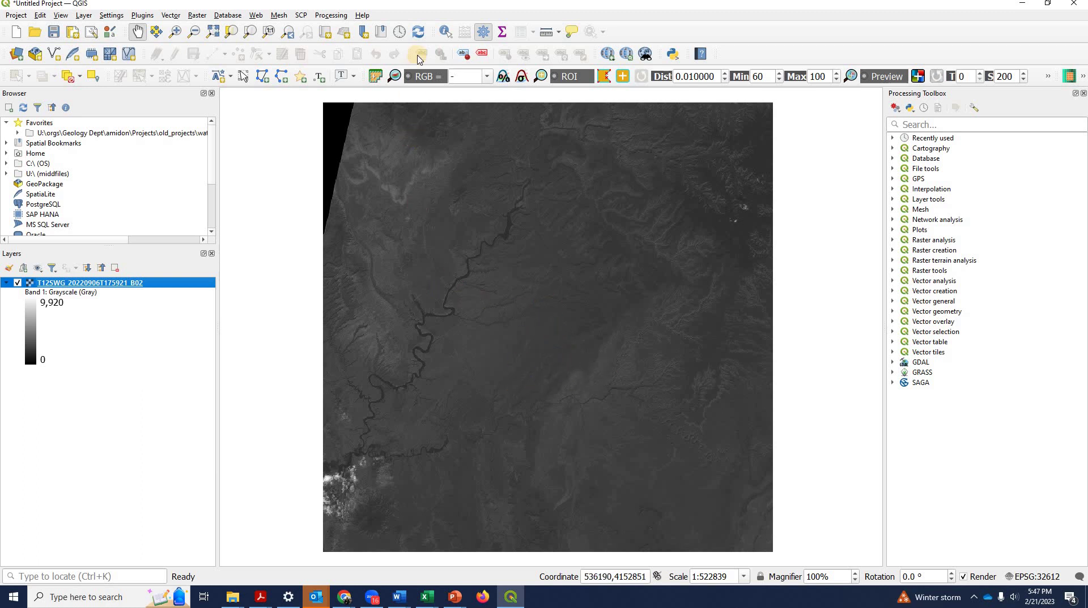
{"action": "left_click", "coordinate": [445, 31]}
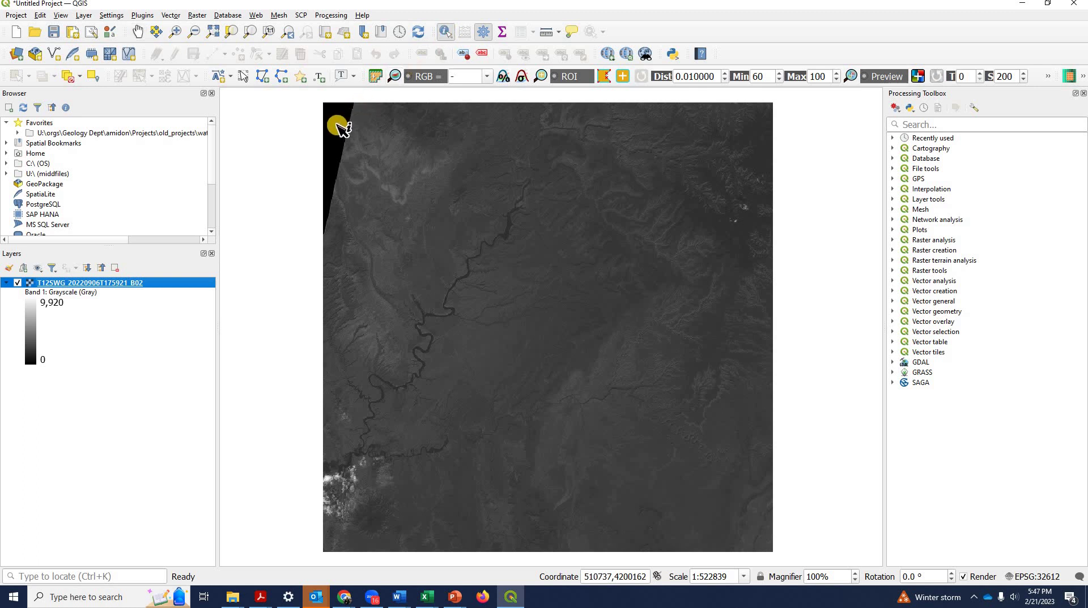
{"action": "left_click", "coordinate": [339, 126]}
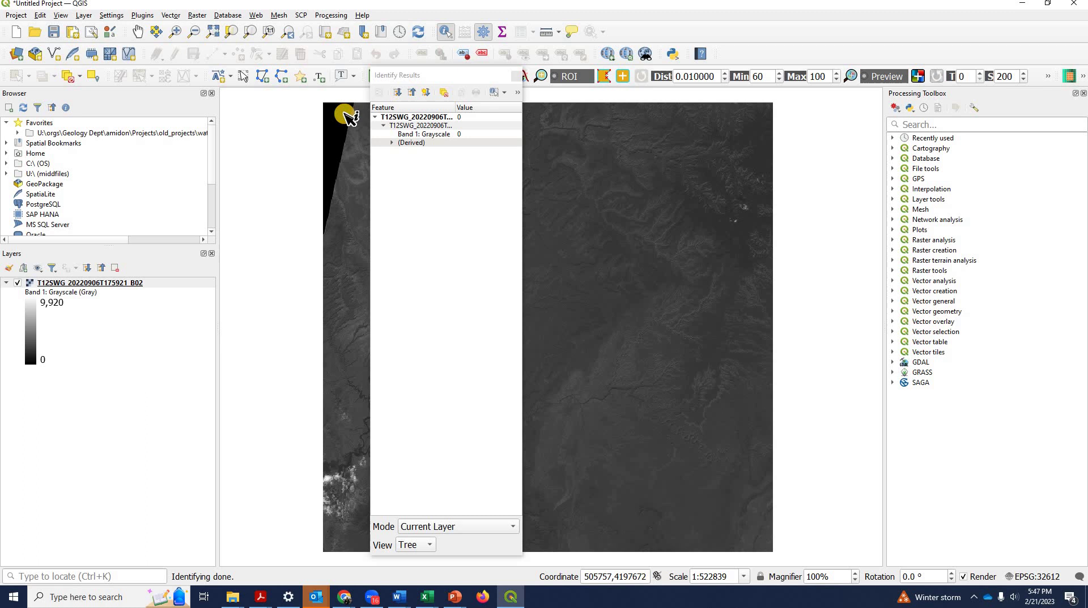
{"action": "left_click", "coordinate": [349, 137]}
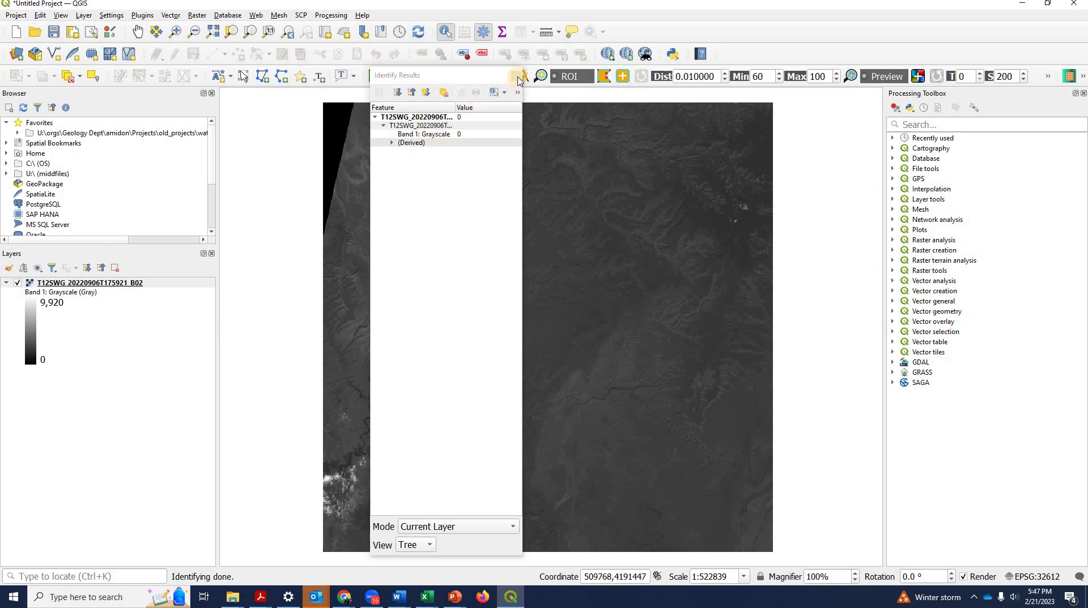
{"action": "left_click", "coordinate": [516, 77]}
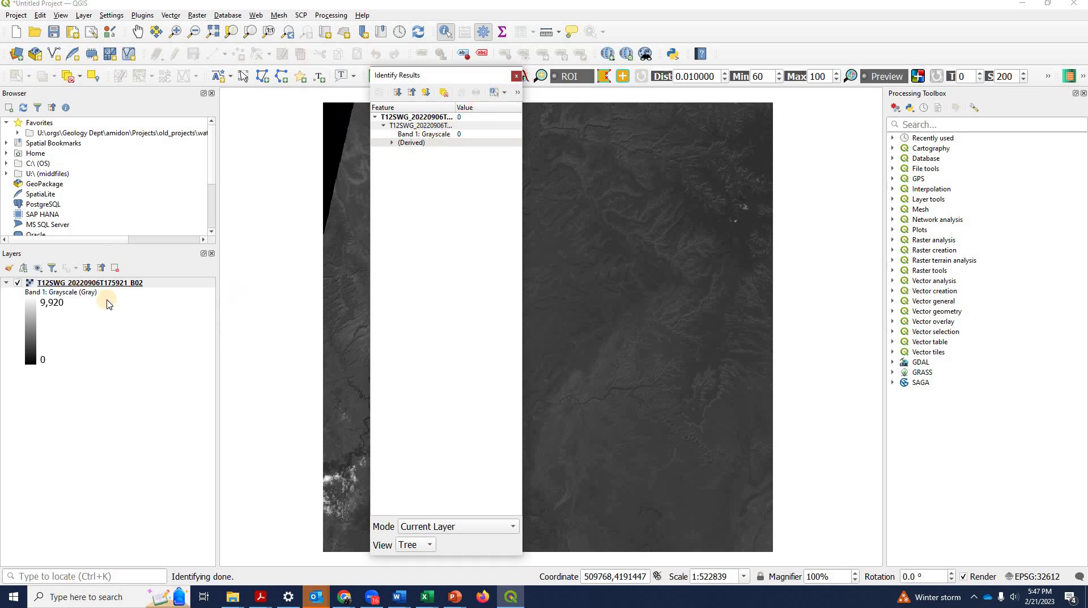
{"action": "left_click", "coordinate": [84, 287]}
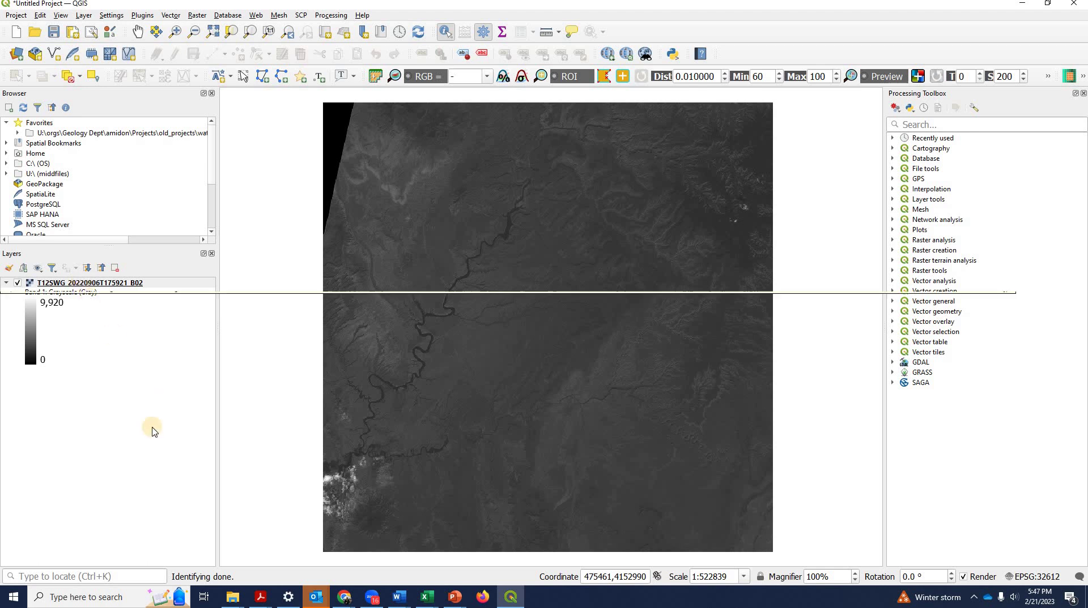
{"action": "right_click", "coordinate": [82, 285]}
{"action": "key", "text": "Return"}
{"action": "left_click", "coordinate": [99, 89]}
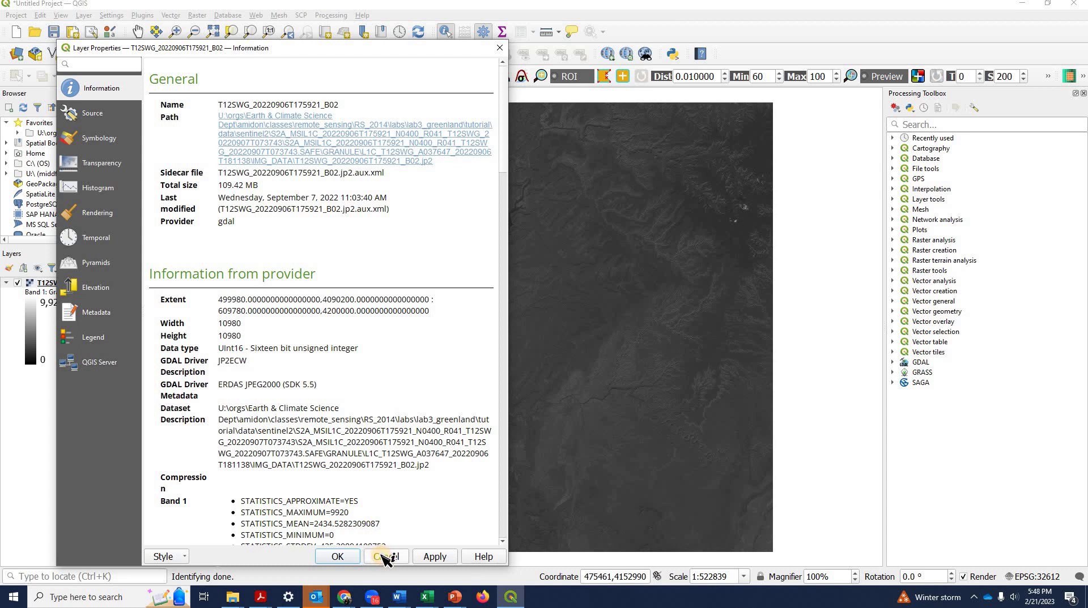
{"action": "left_click", "coordinate": [385, 556]}
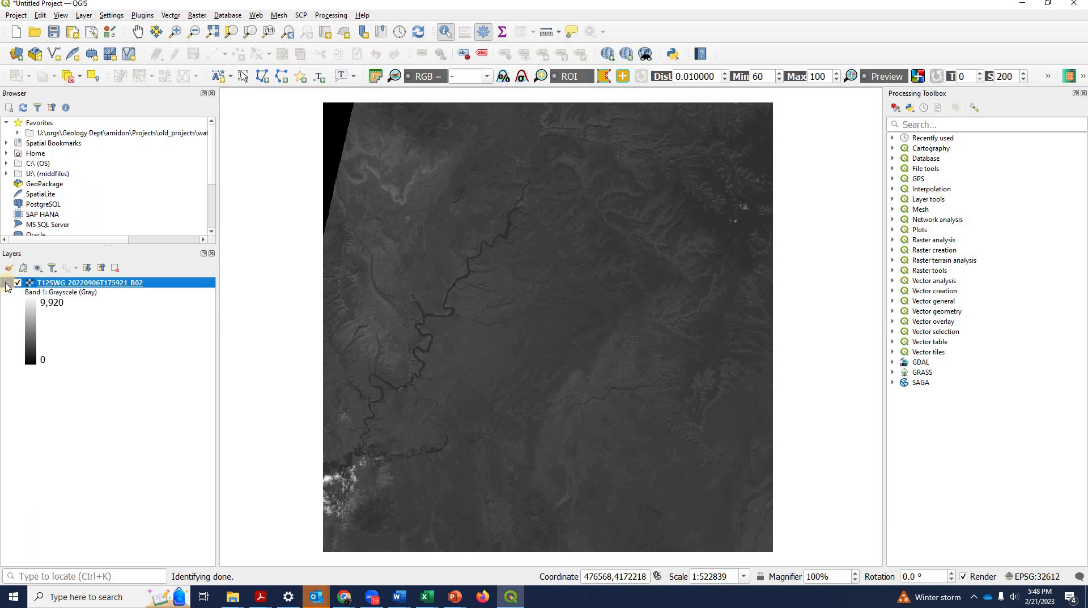
- Collapse the B02 legend and open Raster > Miscellaneous > Build Virtual Raster
{"action": "left_click", "coordinate": [6, 284]}
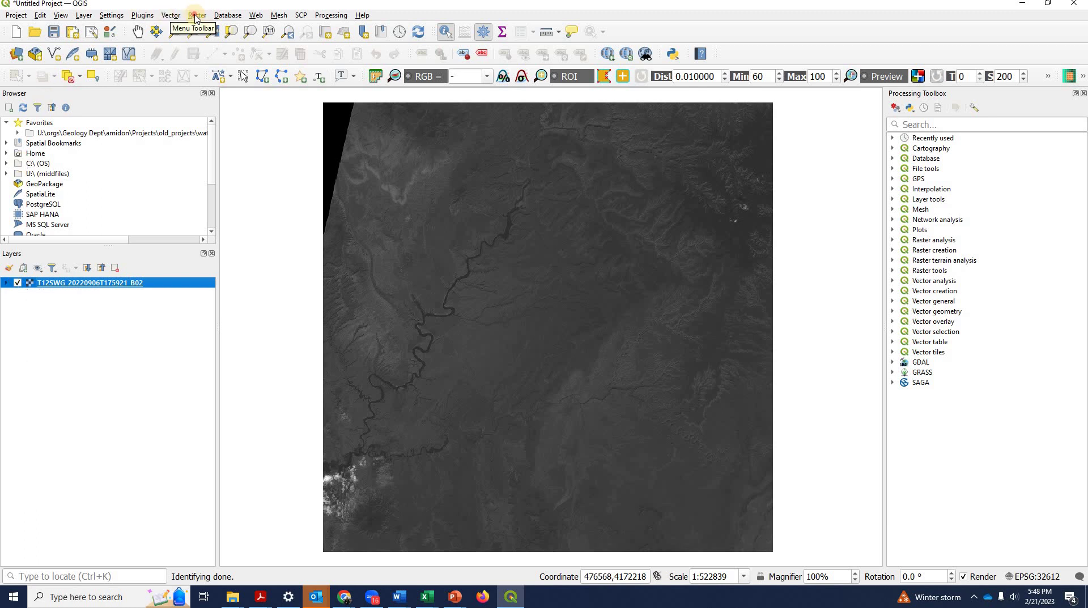
{"action": "left_click", "coordinate": [196, 16]}
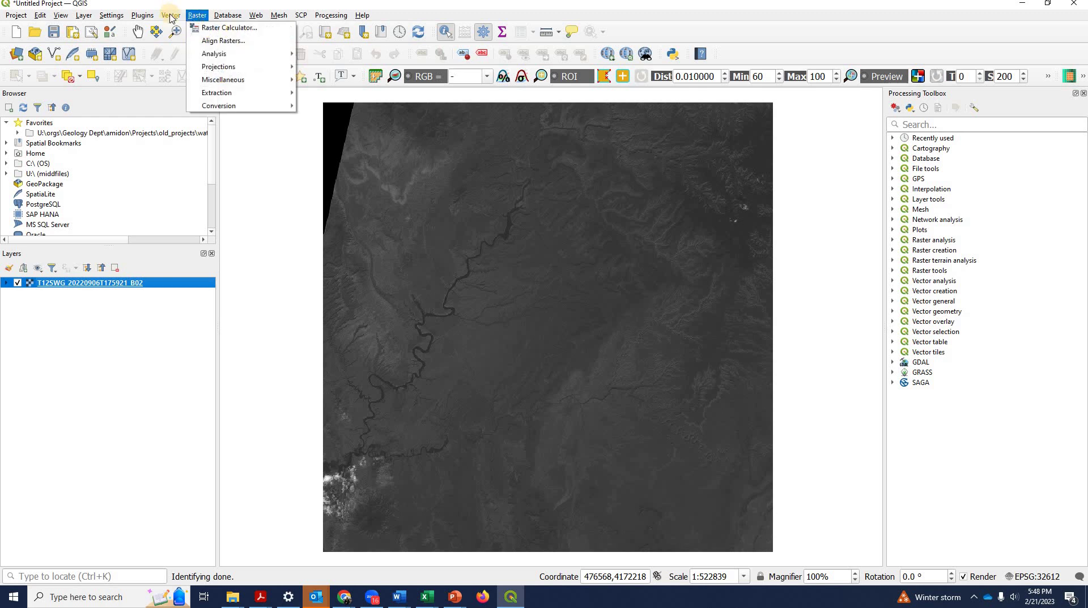
{"action": "left_click", "coordinate": [196, 15]}
{"action": "left_click", "coordinate": [197, 15]}
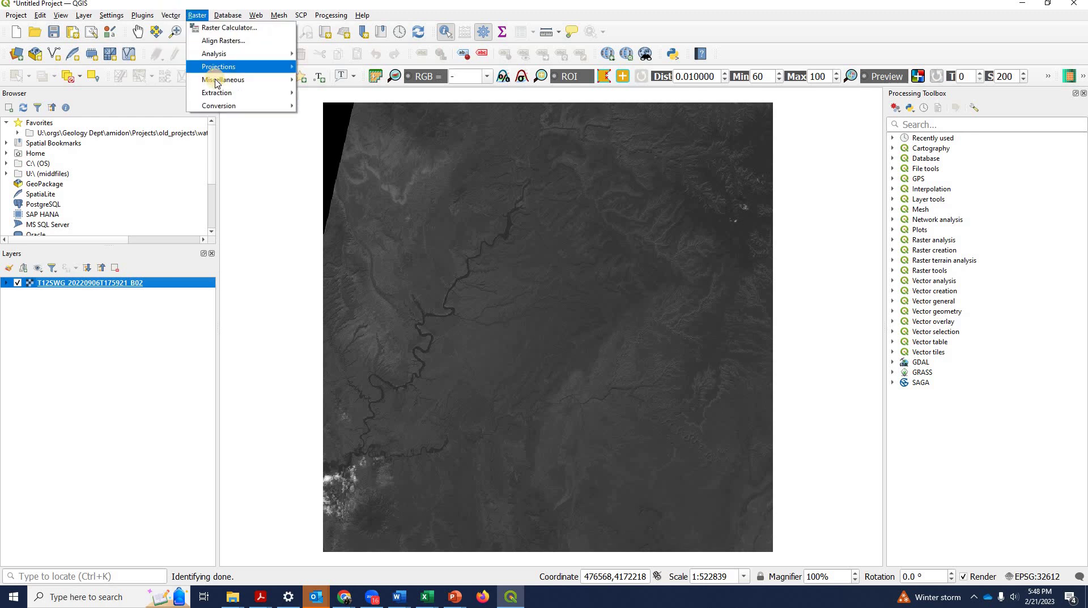
{"action": "mouse_move", "coordinate": [221, 80]}
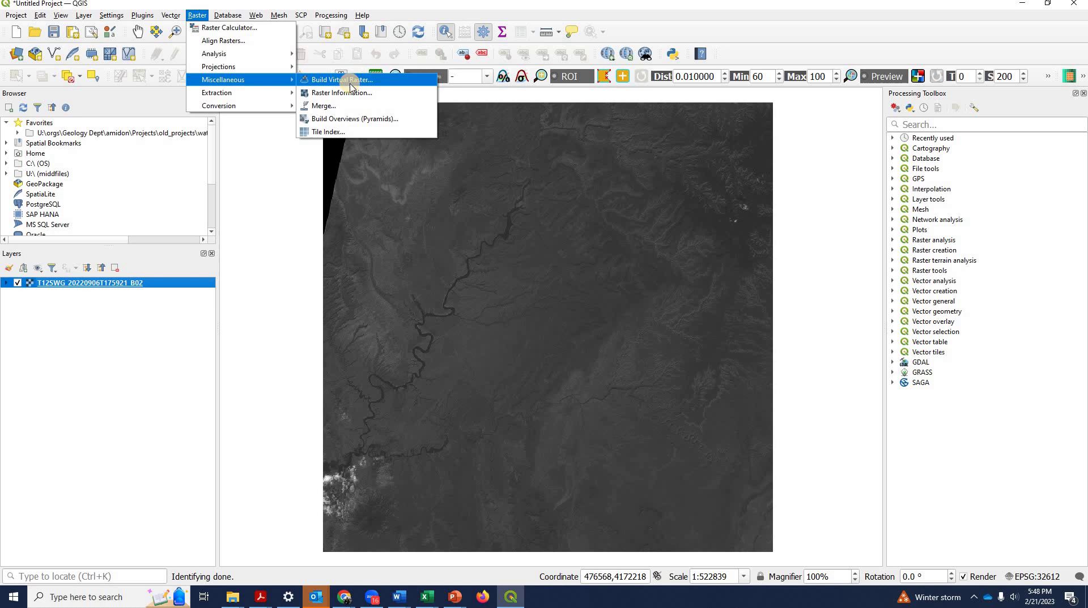
{"action": "left_click", "coordinate": [351, 81]}
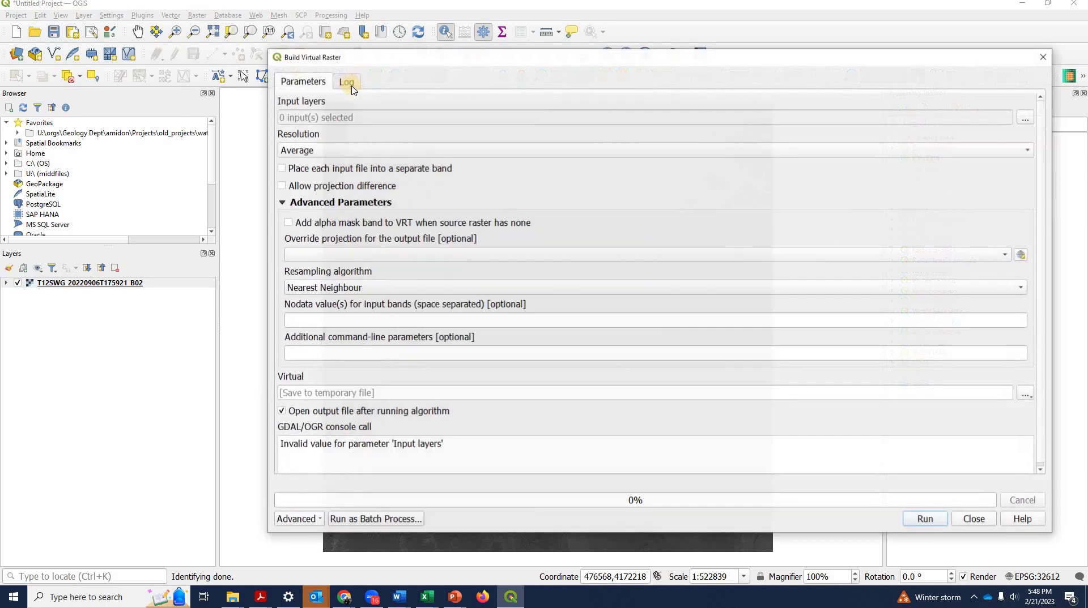
- Set the 30 August B02, B03, B04 and B08 jp2 files as the four inputs
{"action": "left_click", "coordinate": [1022, 119]}
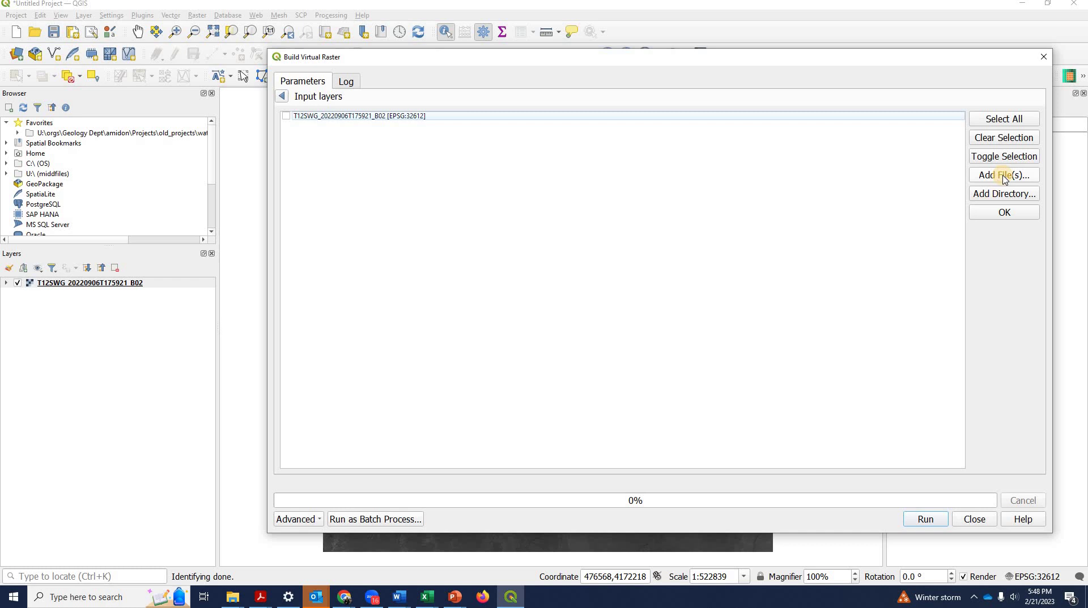
{"action": "left_click", "coordinate": [1004, 176]}
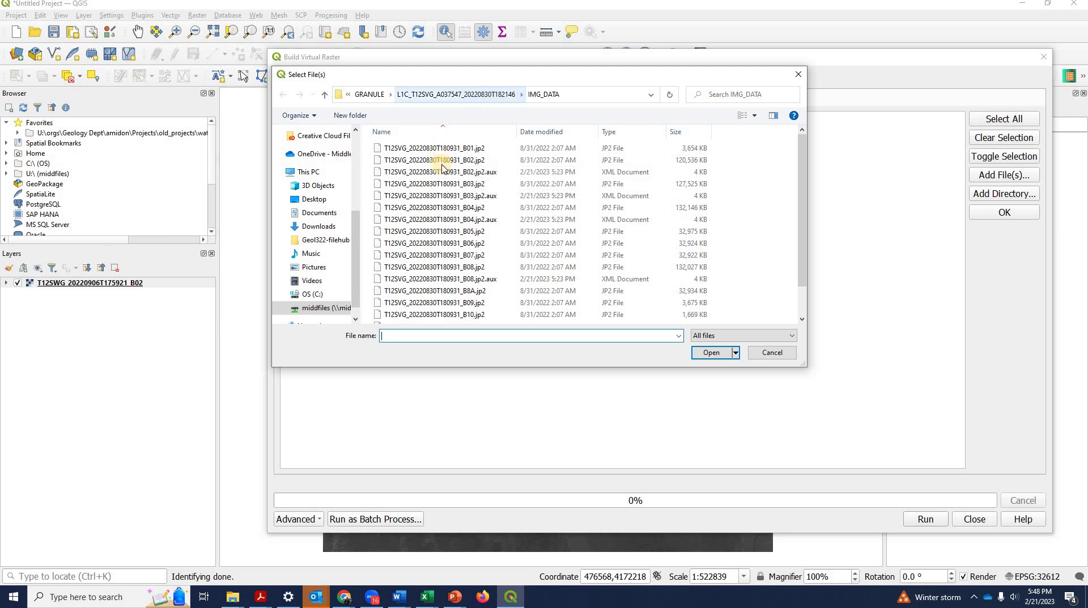
{"action": "left_click", "coordinate": [477, 164]}
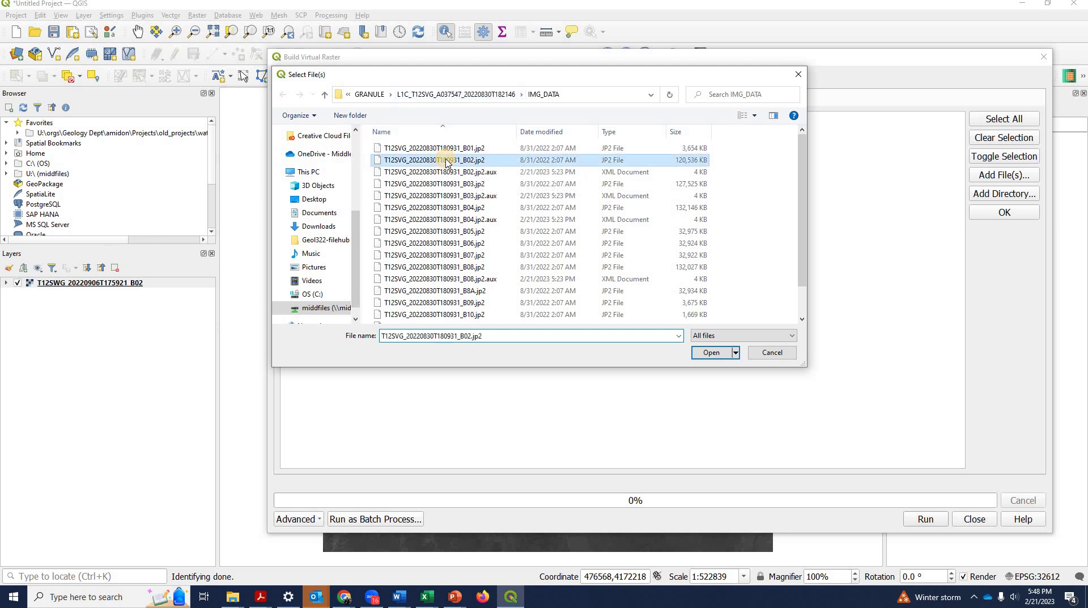
{"action": "left_click", "coordinate": [479, 184], "text": "ctrl"}
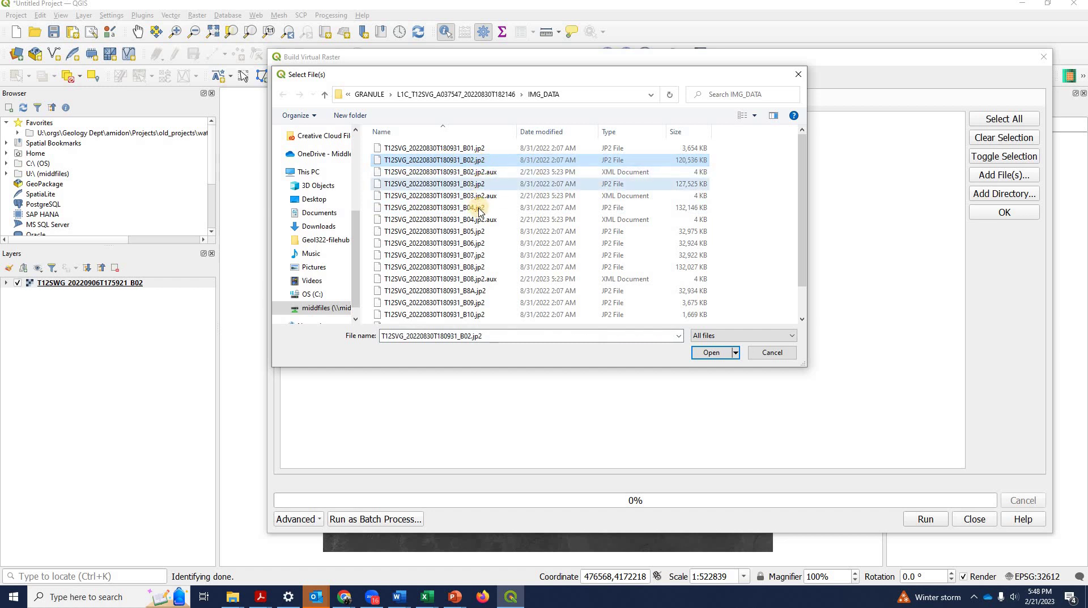
{"action": "left_click", "coordinate": [482, 267], "text": "ctrl"}
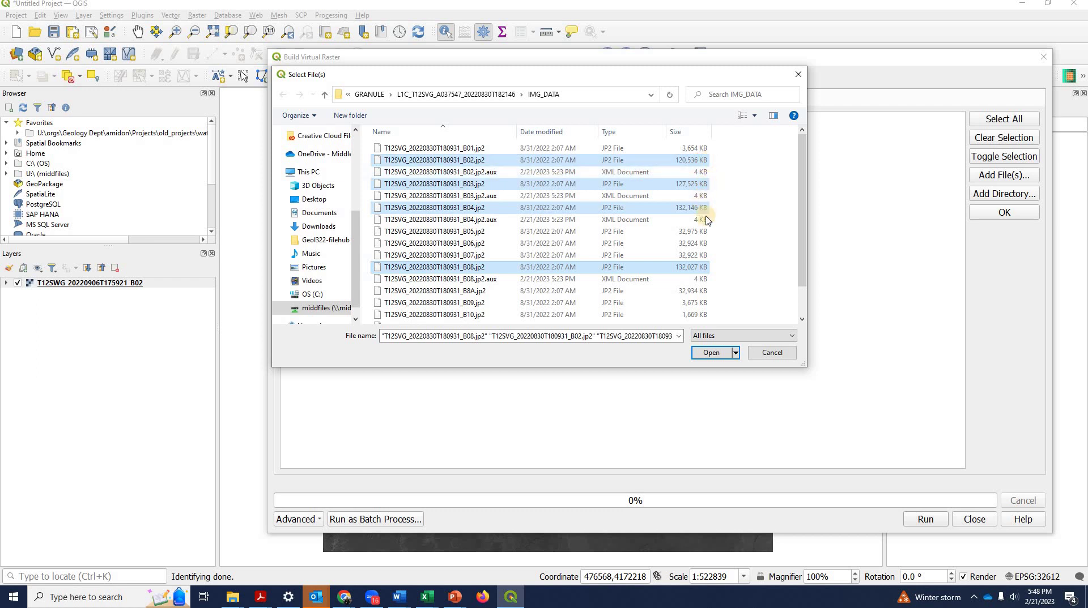
{"action": "left_click", "coordinate": [711, 352]}
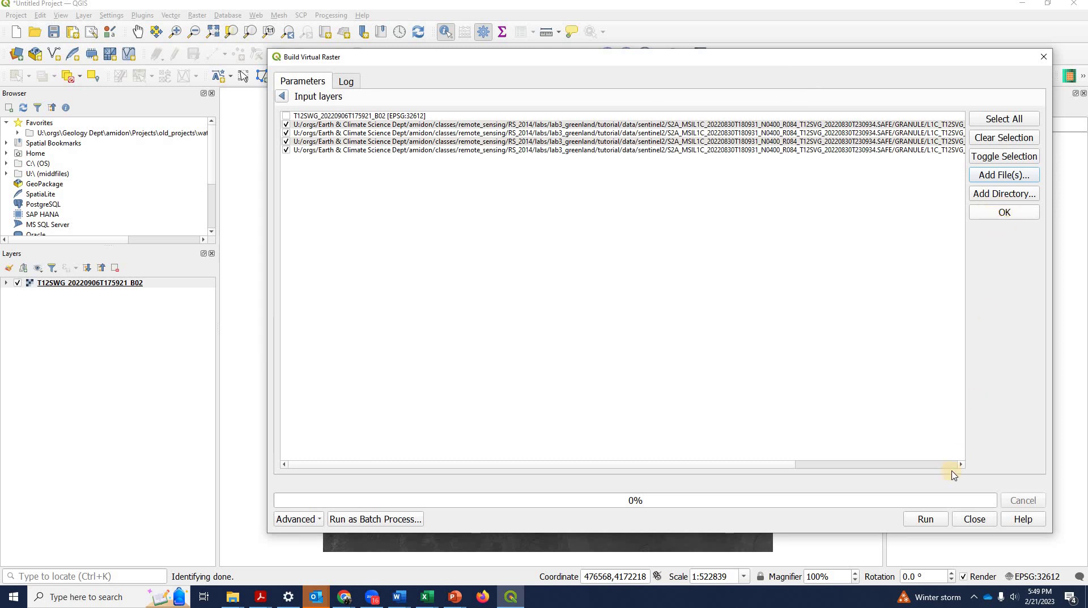
{"action": "left_click", "coordinate": [999, 215]}
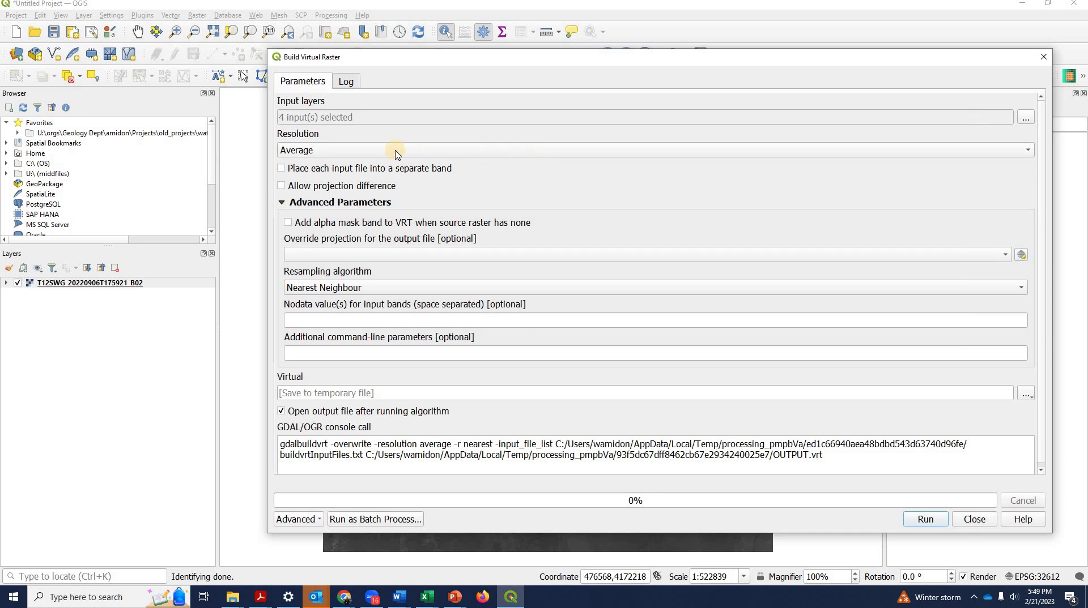
- Run the virtual raster at Highest resolution with each input file in a separate band
{"action": "left_click", "coordinate": [344, 152]}
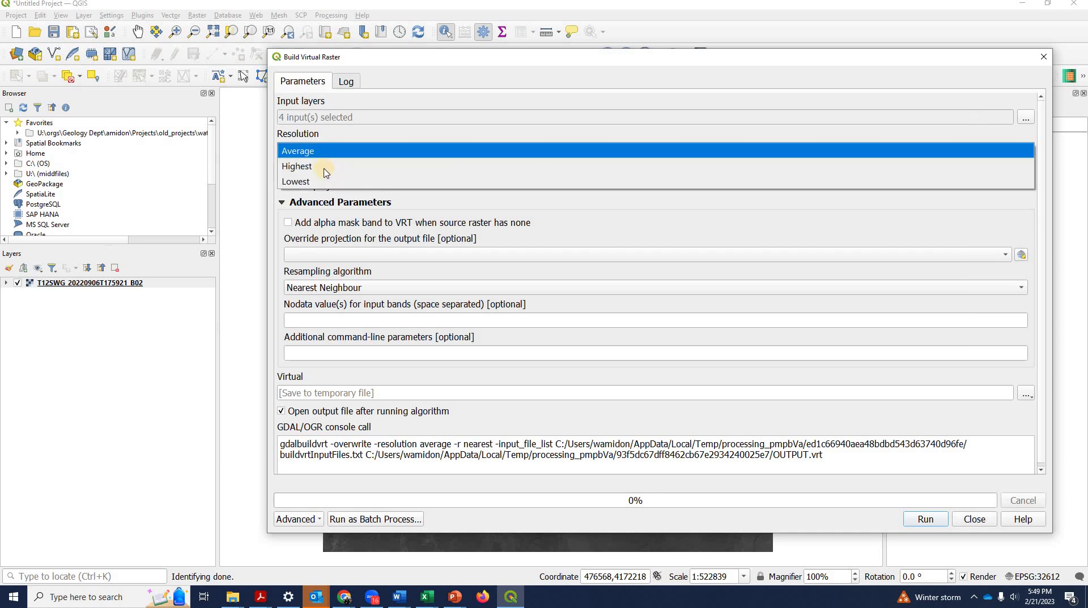
{"action": "left_click", "coordinate": [327, 165]}
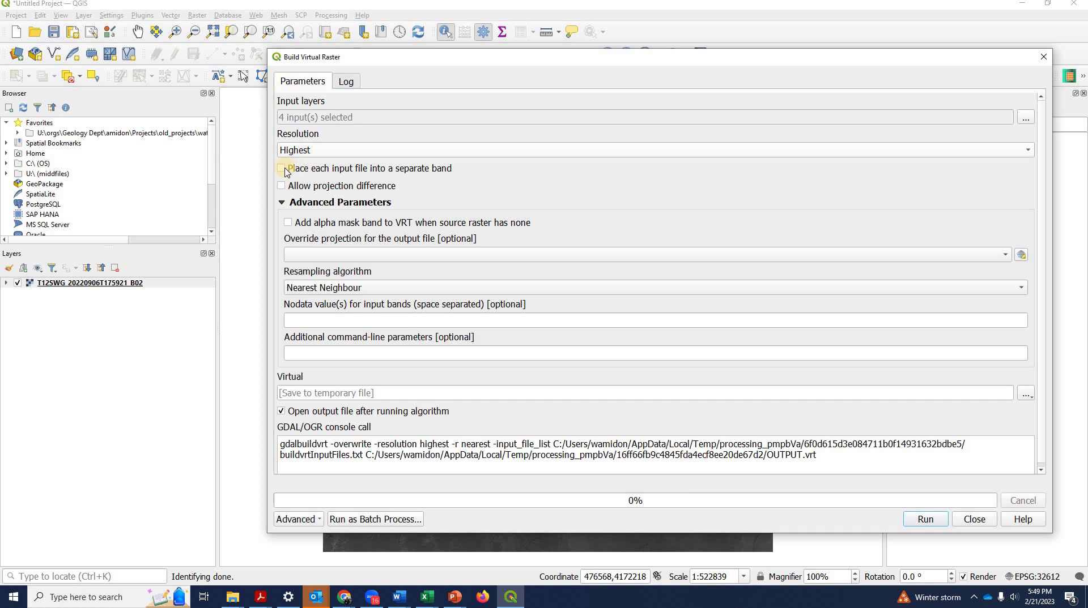
{"action": "left_click", "coordinate": [283, 169]}
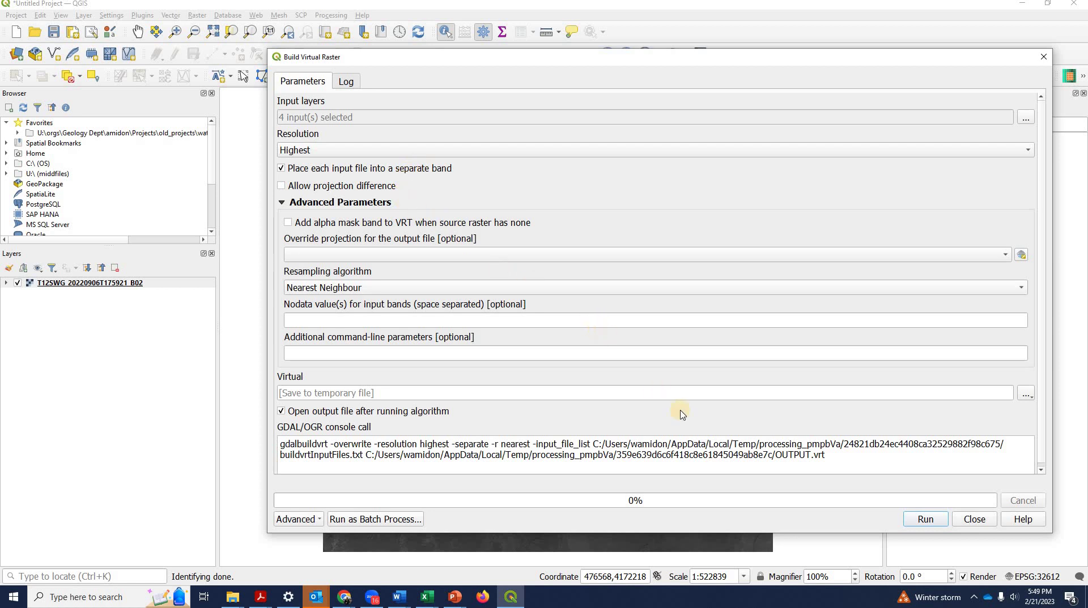
{"action": "left_click", "coordinate": [925, 520]}
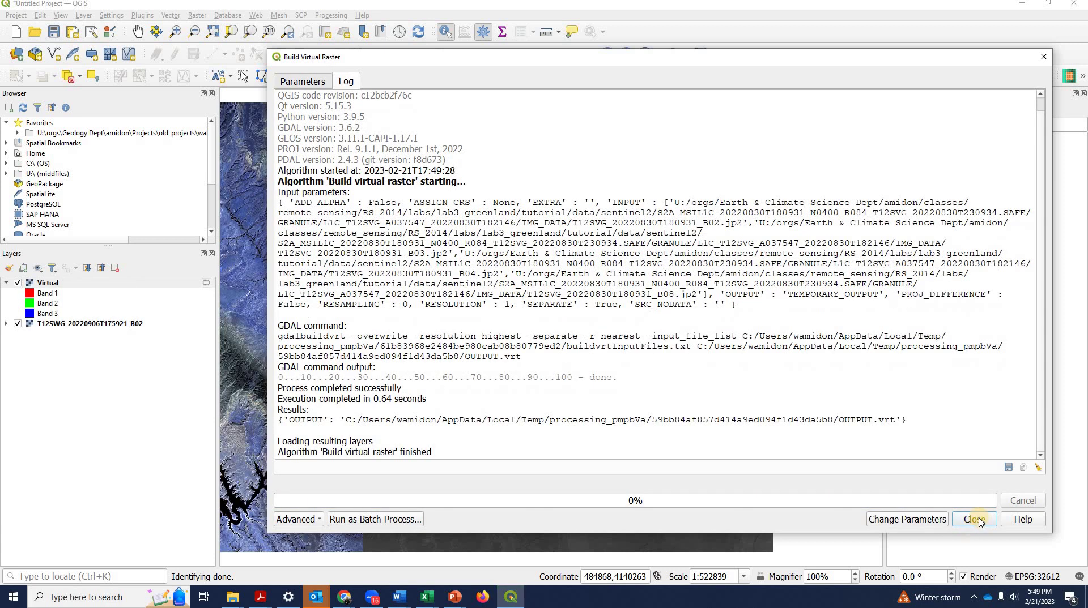
{"action": "left_click", "coordinate": [975, 519]}
{"action": "left_click", "coordinate": [63, 286]}
- Rename the Virtual layer to 8-30-22
{"action": "right_click", "coordinate": [64, 286]}
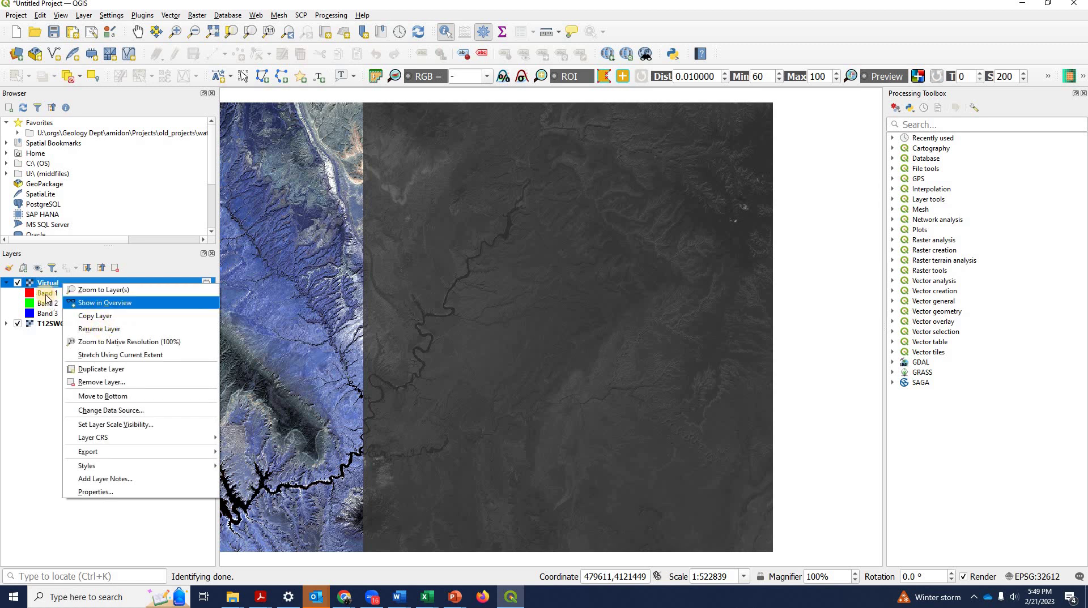
{"action": "left_click", "coordinate": [99, 330]}
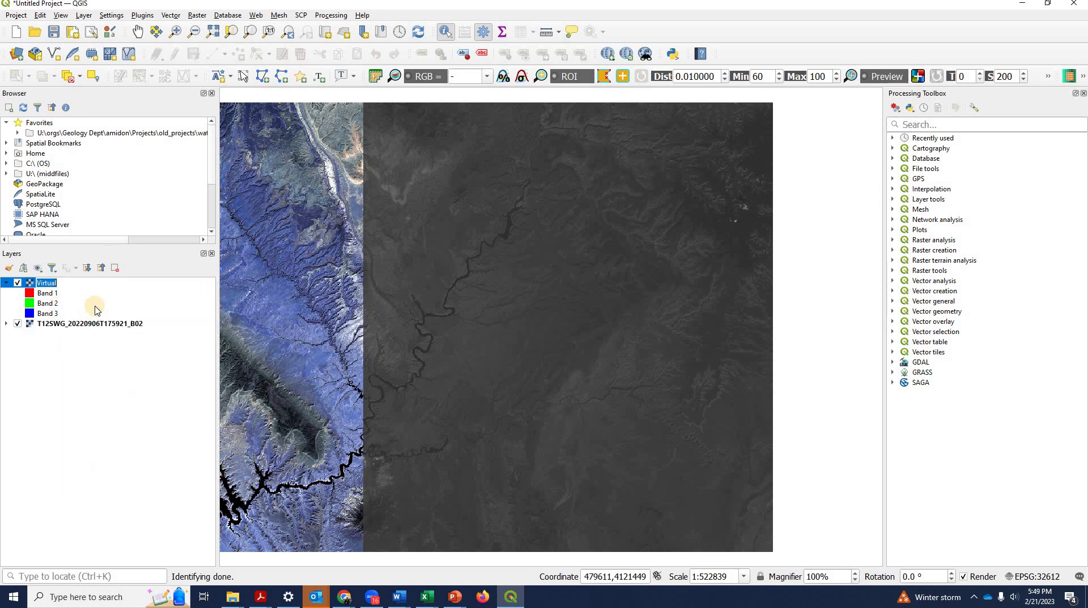
{"action": "type", "text": "8-30-22"}
{"action": "key", "text": "Return"}
- Remove the single-band T12SWG_20220906T175921_B02 layer from the project
{"action": "right_click", "coordinate": [118, 325]}
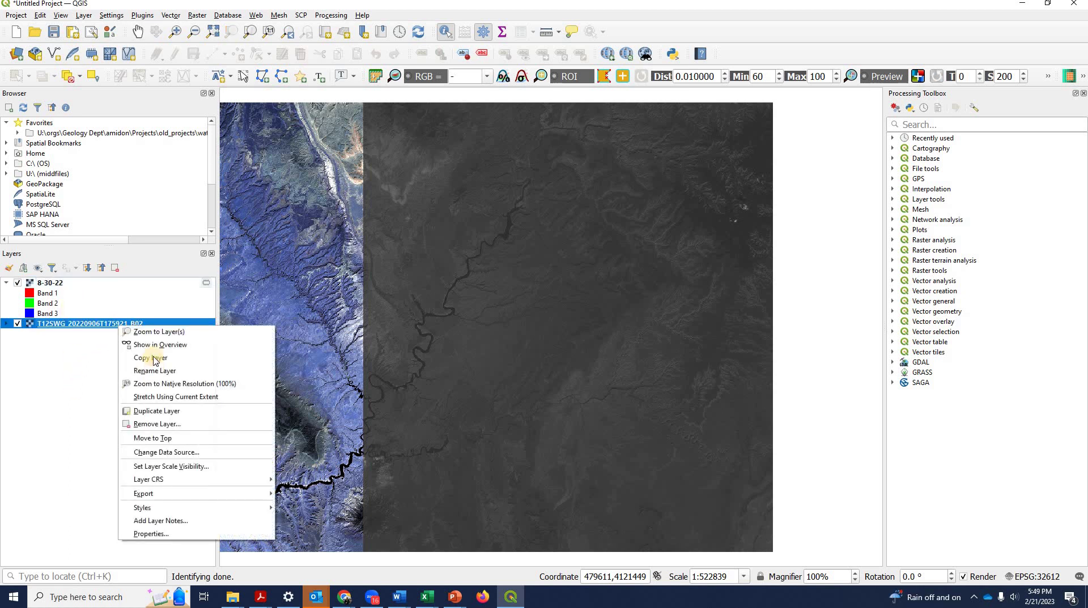
{"action": "left_click", "coordinate": [167, 425]}
{"action": "left_click", "coordinate": [525, 307]}
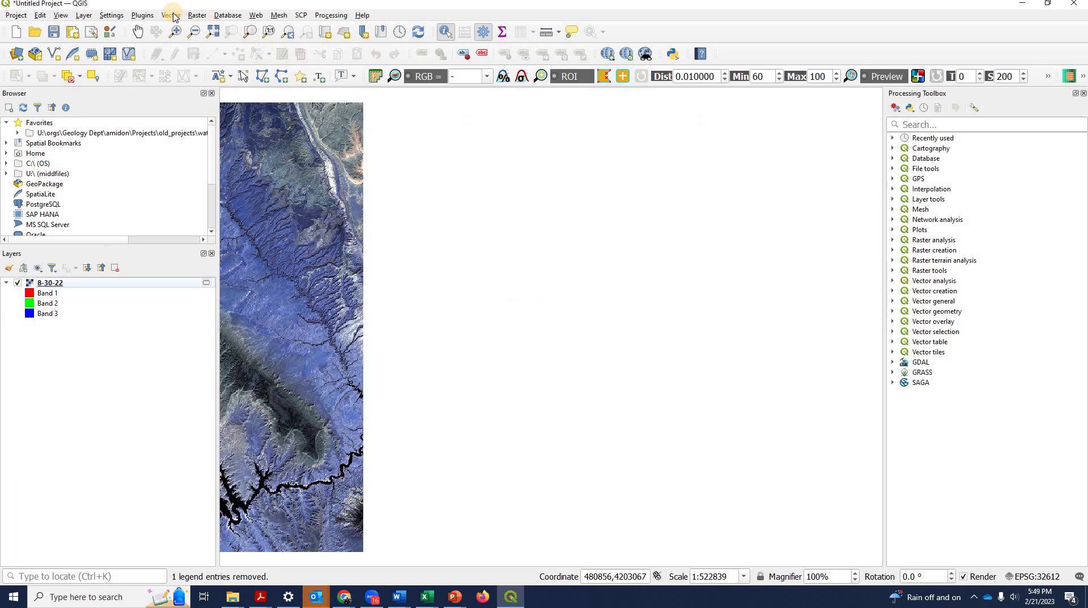
- Open Raster > Miscellaneous > Build Virtual Raster again
{"action": "left_click", "coordinate": [173, 16]}
{"action": "mouse_move", "coordinate": [197, 16]}
{"action": "mouse_move", "coordinate": [237, 83]}
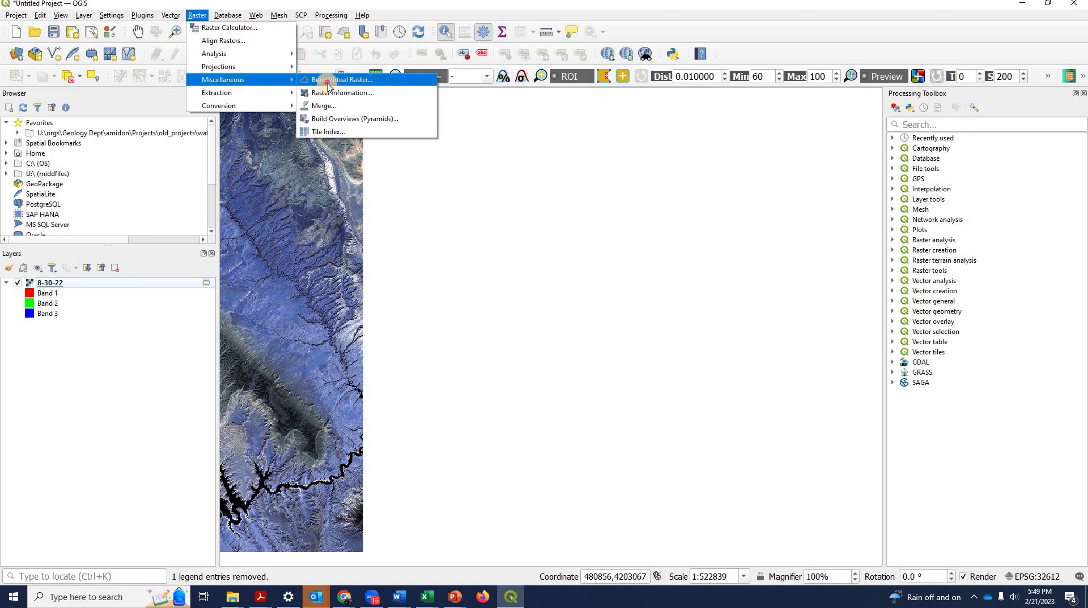
{"action": "left_click", "coordinate": [390, 81]}
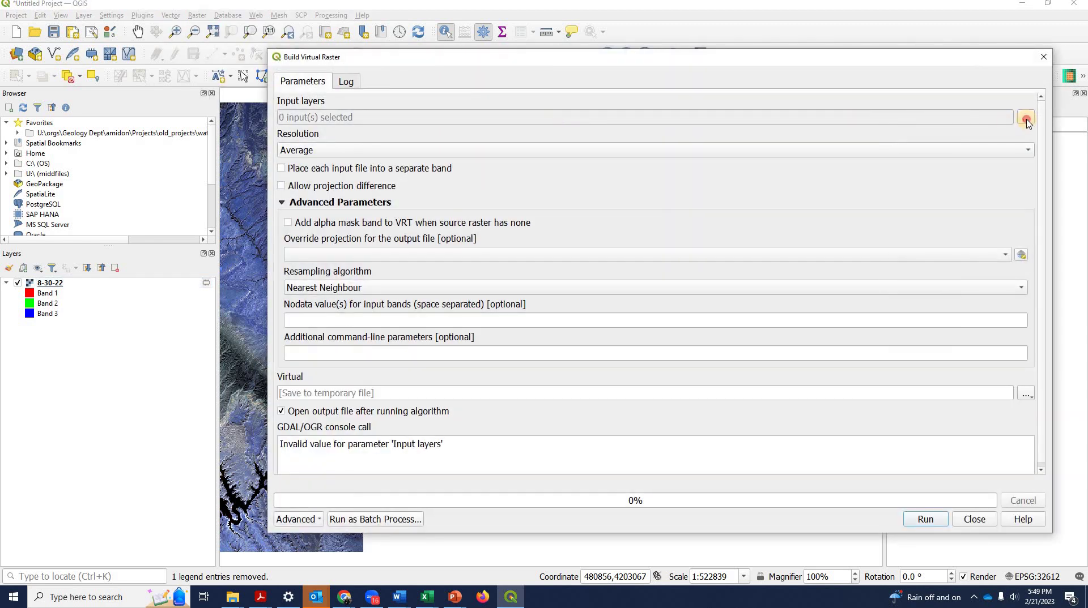
- Browse for input files to the 20220906 scene's GRANULE tile IMG_DATA folder
{"action": "left_click", "coordinate": [1027, 124]}
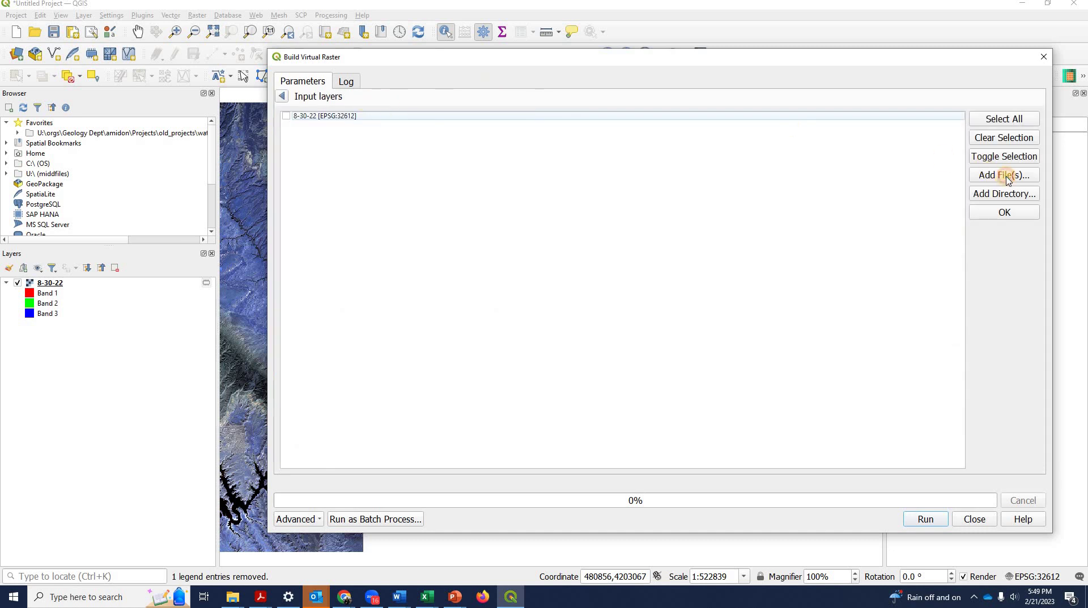
{"action": "left_click", "coordinate": [1004, 175]}
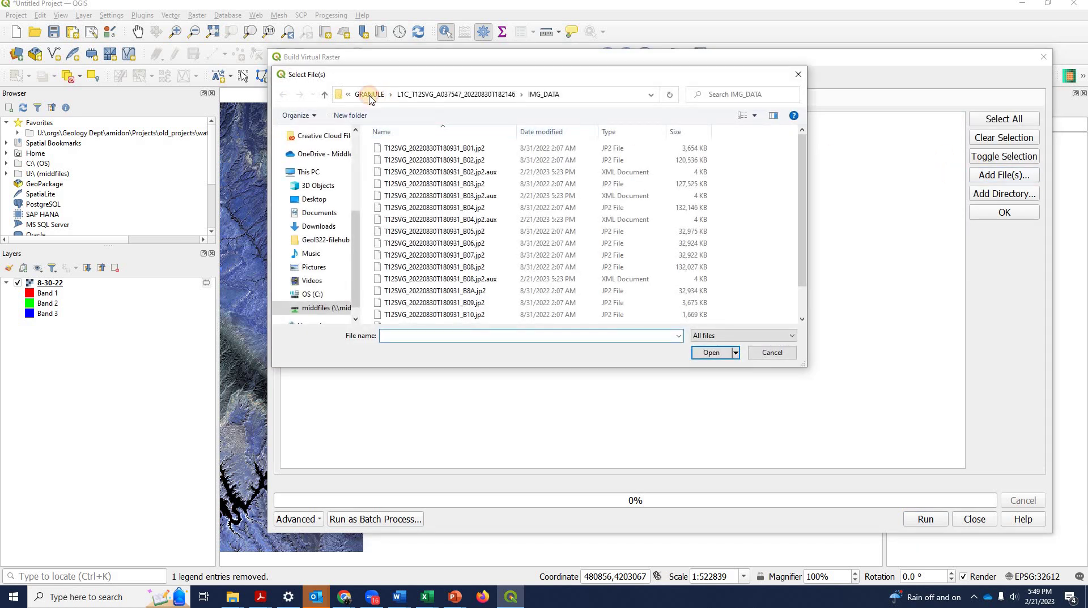
{"action": "left_click", "coordinate": [369, 94]}
{"action": "left_click", "coordinate": [380, 94]}
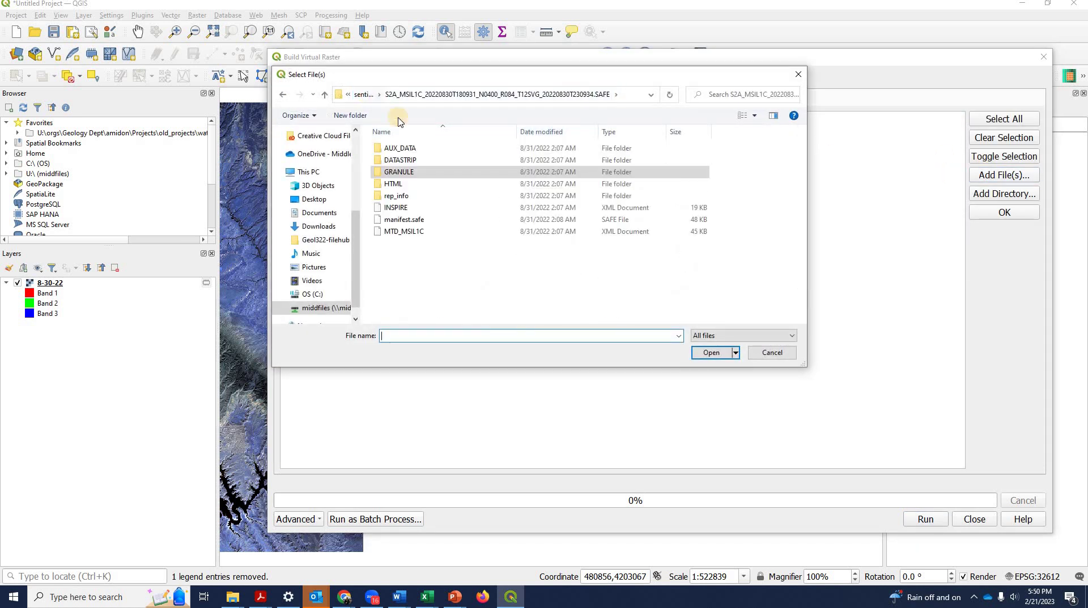
{"action": "double_click", "coordinate": [444, 162]}
{"action": "left_click", "coordinate": [444, 150]}
{"action": "double_click", "coordinate": [445, 148]}
{"action": "double_click", "coordinate": [436, 175]}
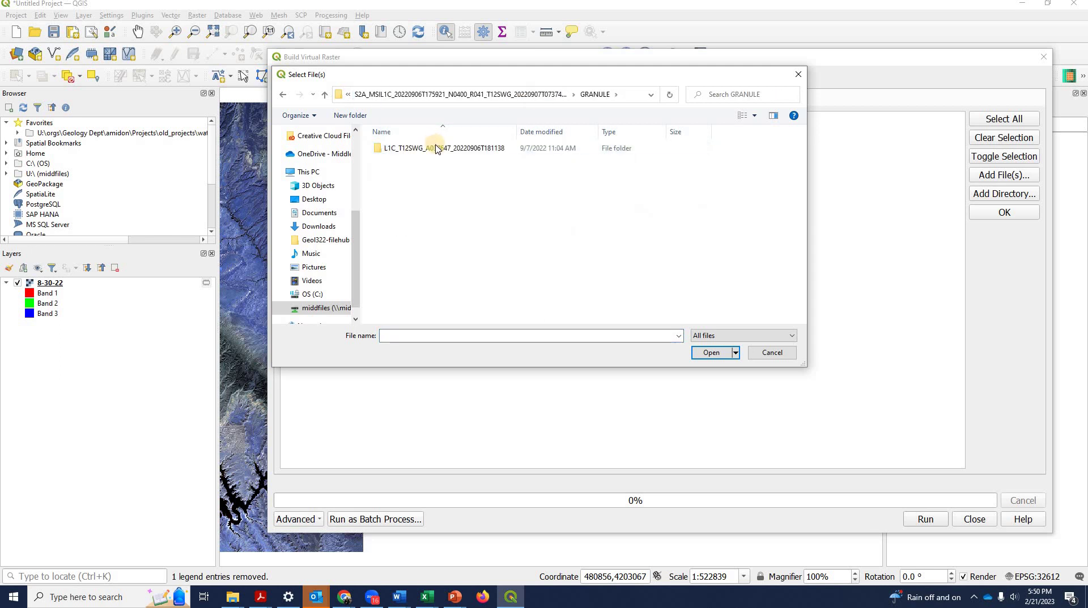
{"action": "left_click", "coordinate": [437, 149]}
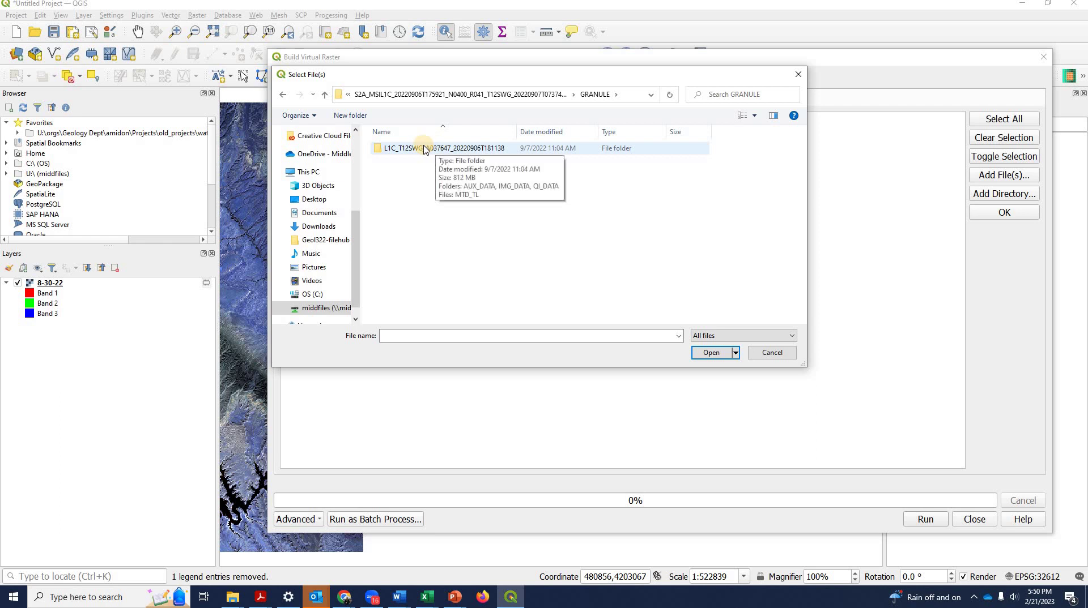
{"action": "double_click", "coordinate": [424, 149]}
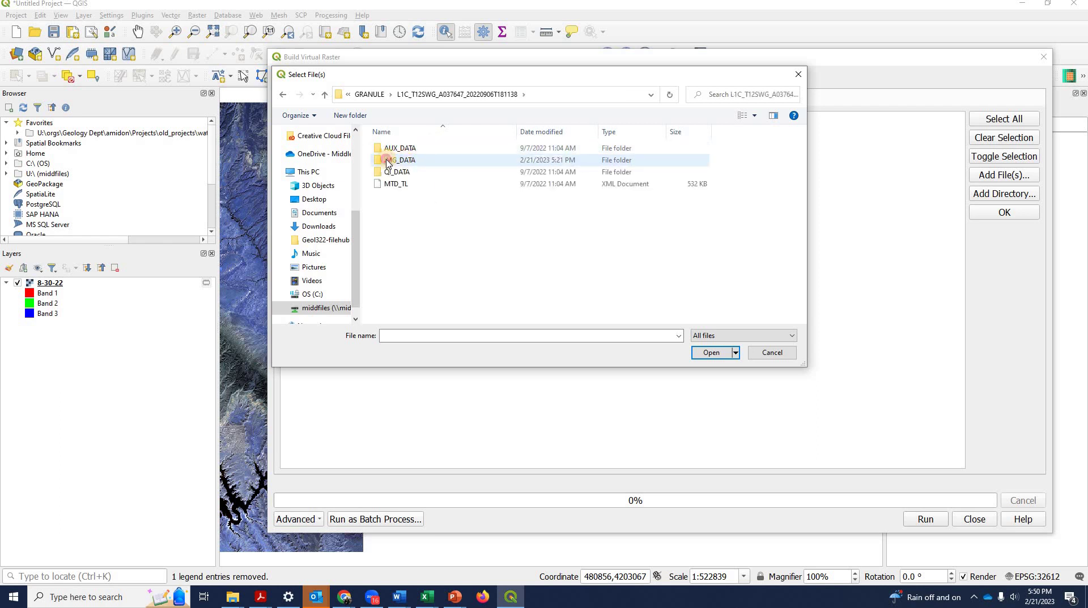
{"action": "double_click", "coordinate": [386, 161]}
- Set the 20220906 B02, B03, B04 and B08 files as the four inputs
{"action": "left_click", "coordinate": [419, 161]}
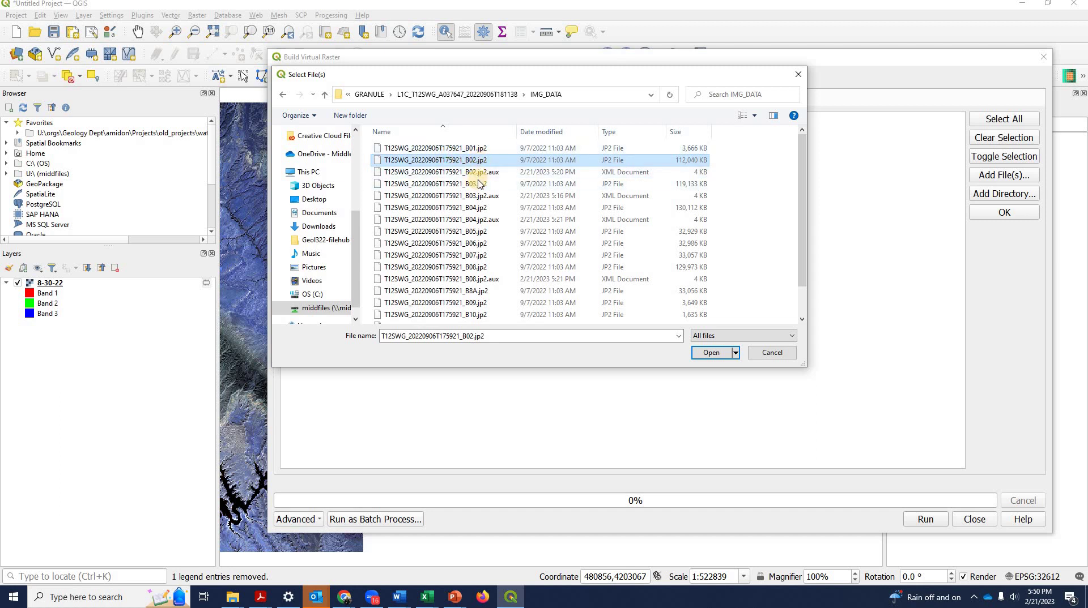
{"action": "left_click", "coordinate": [477, 184], "text": "ctrl"}
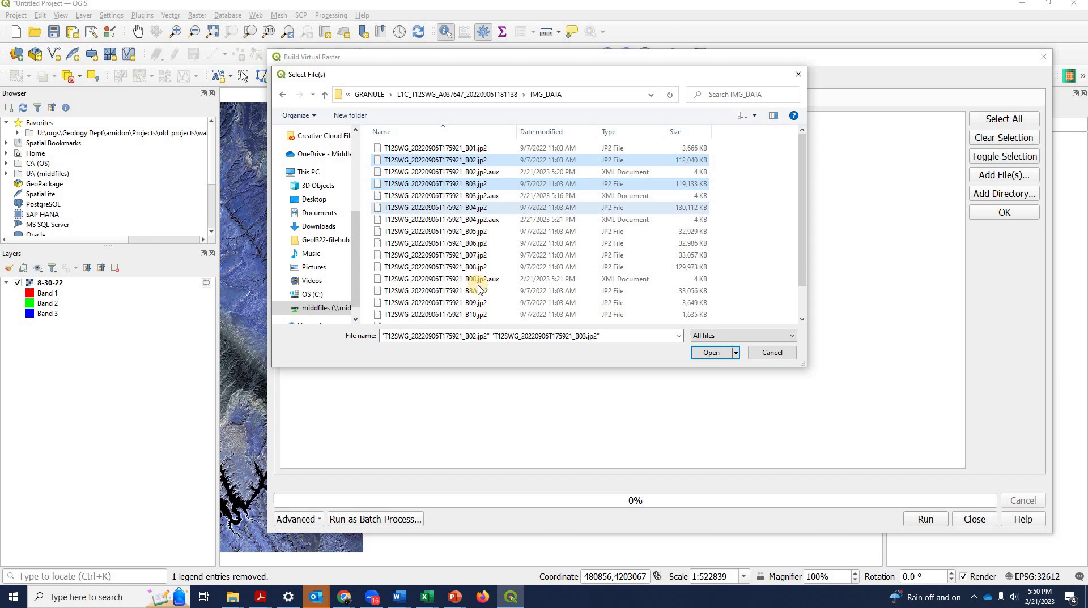
{"action": "left_click", "coordinate": [476, 208], "text": "ctrl"}
{"action": "left_click", "coordinate": [476, 269], "text": "ctrl"}
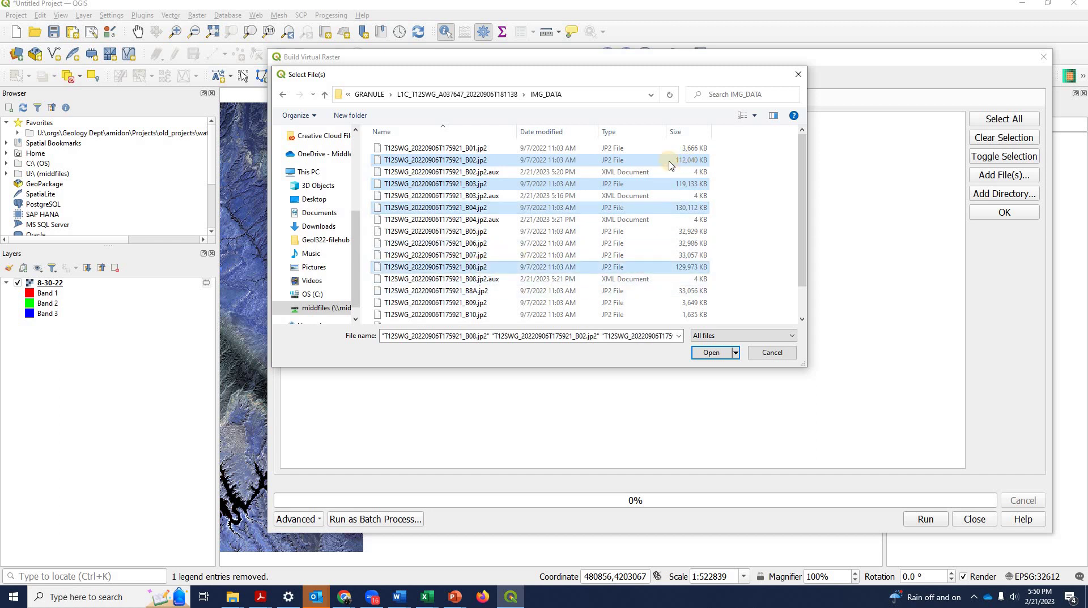
{"action": "left_click", "coordinate": [712, 353]}
{"action": "left_click", "coordinate": [1000, 213]}
- Build it at Highest resolution with each input placed in a separate band
{"action": "left_click", "coordinate": [323, 150]}
{"action": "left_click", "coordinate": [357, 167]}
{"action": "left_click", "coordinate": [447, 173]}
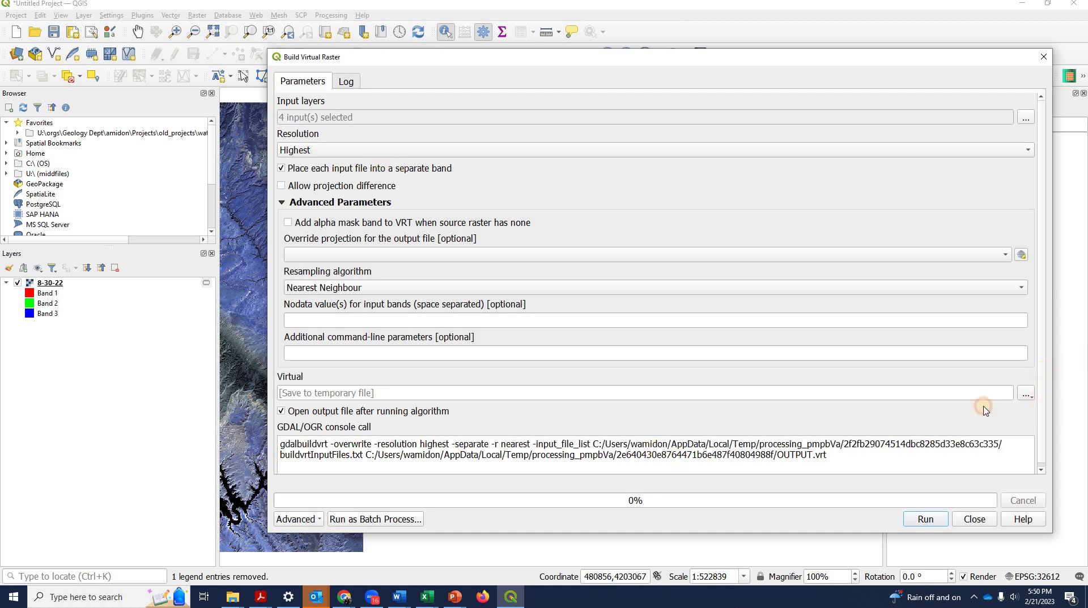
{"action": "scroll", "coordinate": [352, 414], "scroll_direction": "down", "scroll_amount": 1}
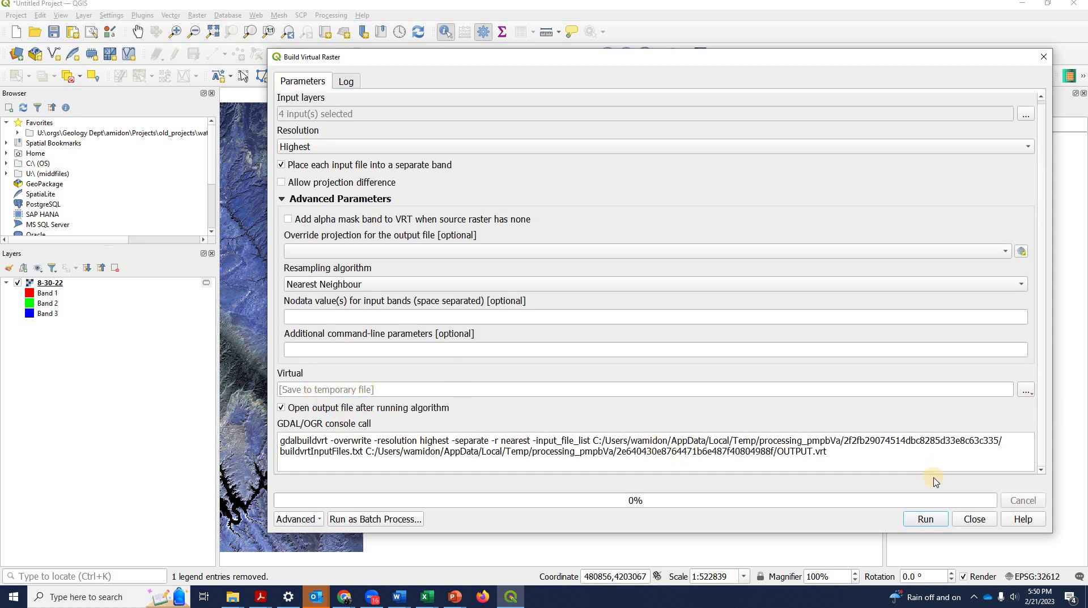
{"action": "left_click", "coordinate": [925, 520]}
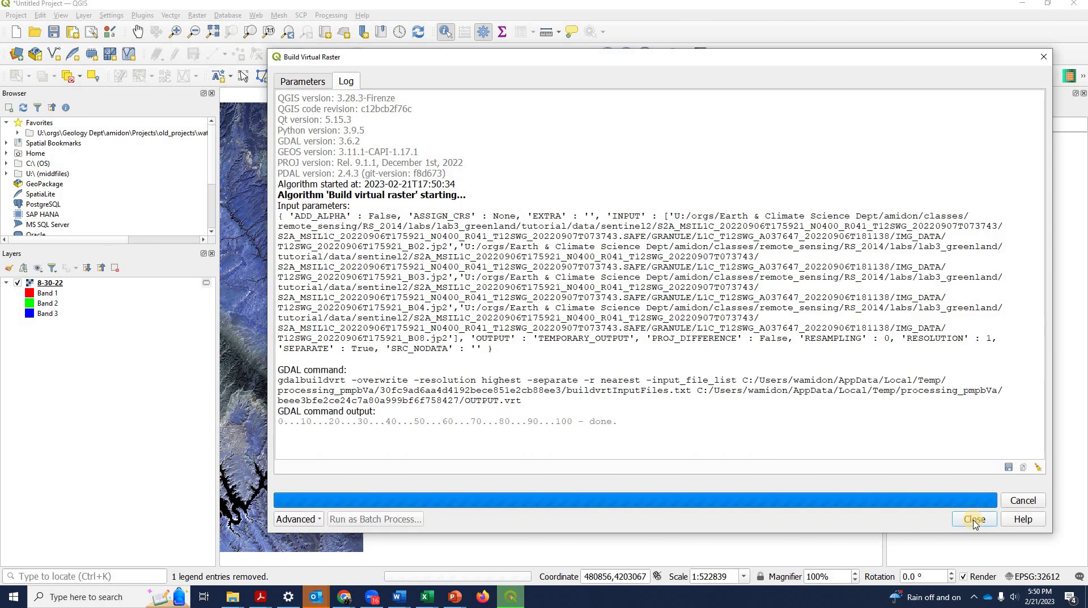
{"action": "left_click", "coordinate": [974, 520]}
- Rename the newly added Virtual layer to 9-6-22 from its context menu
{"action": "left_click", "coordinate": [57, 285]}
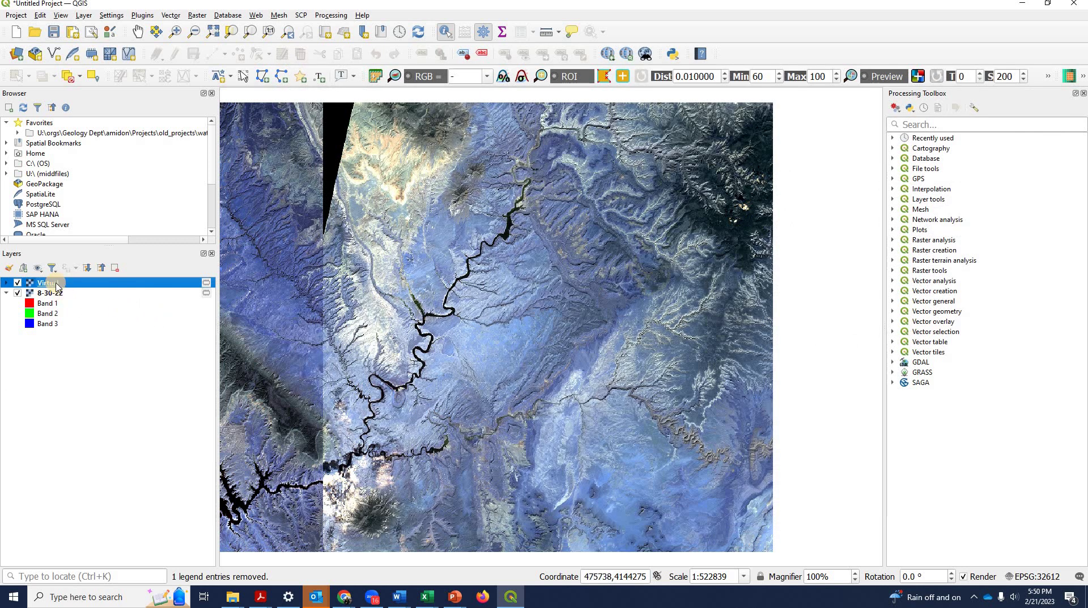
{"action": "right_click", "coordinate": [55, 283]}
{"action": "left_click", "coordinate": [80, 328]}
{"action": "type", "text": "9-6-22"}
{"action": "key", "text": "Return"}
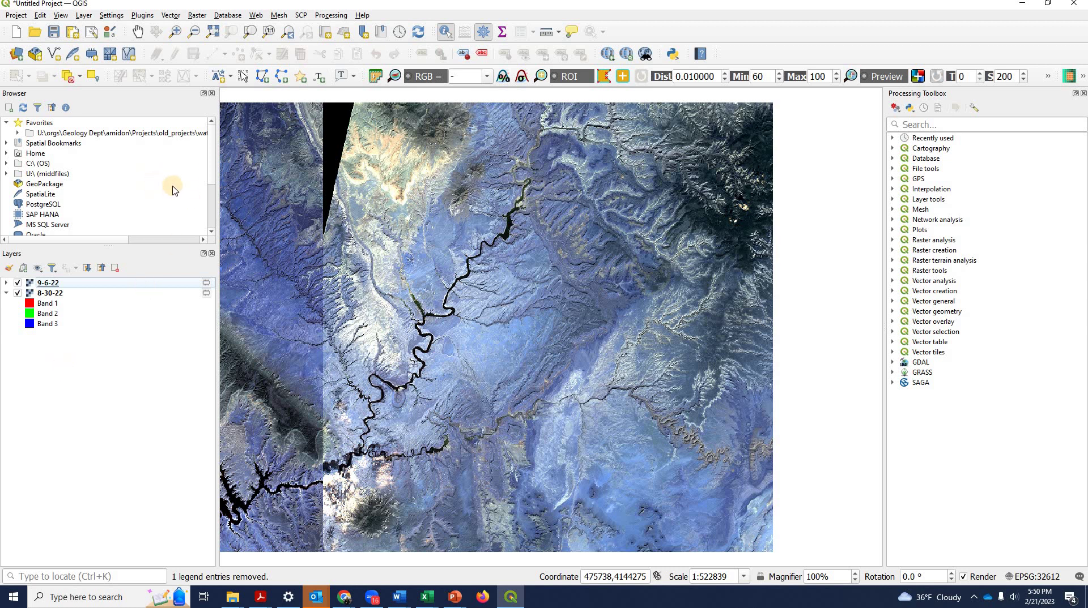
- Open Raster > Miscellaneous > Merge with 9-6-22 and 8-30-22 as inputs
{"action": "left_click", "coordinate": [196, 16]}
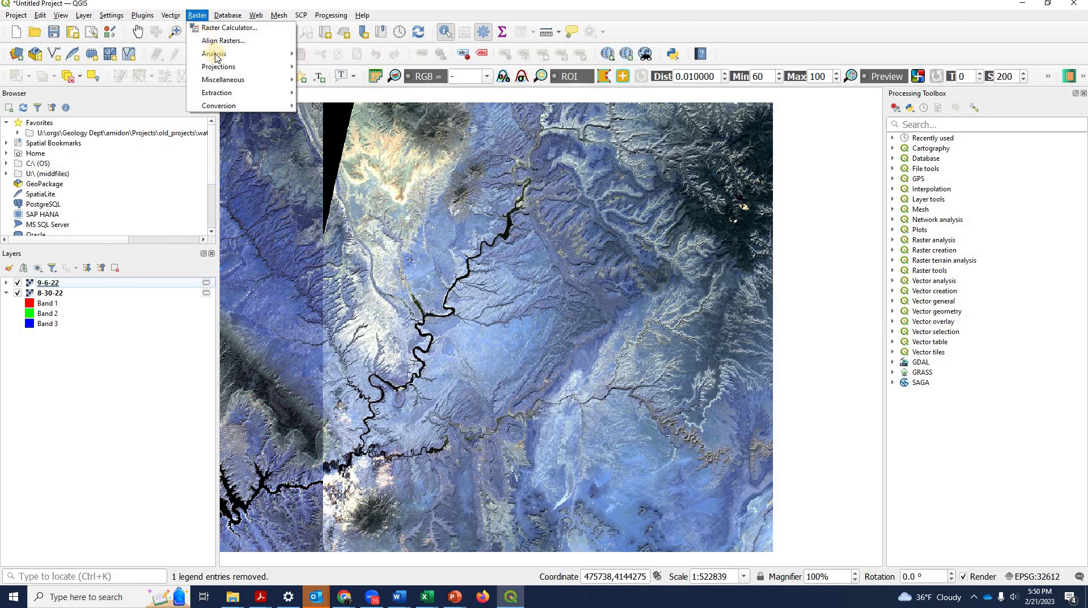
{"action": "mouse_move", "coordinate": [226, 80]}
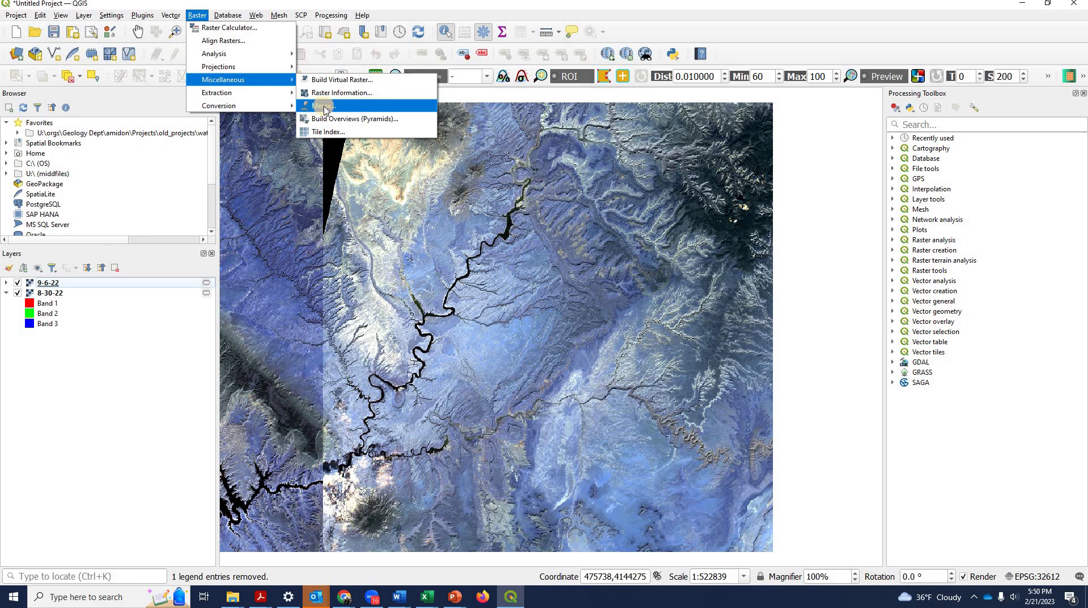
{"action": "left_click", "coordinate": [329, 107]}
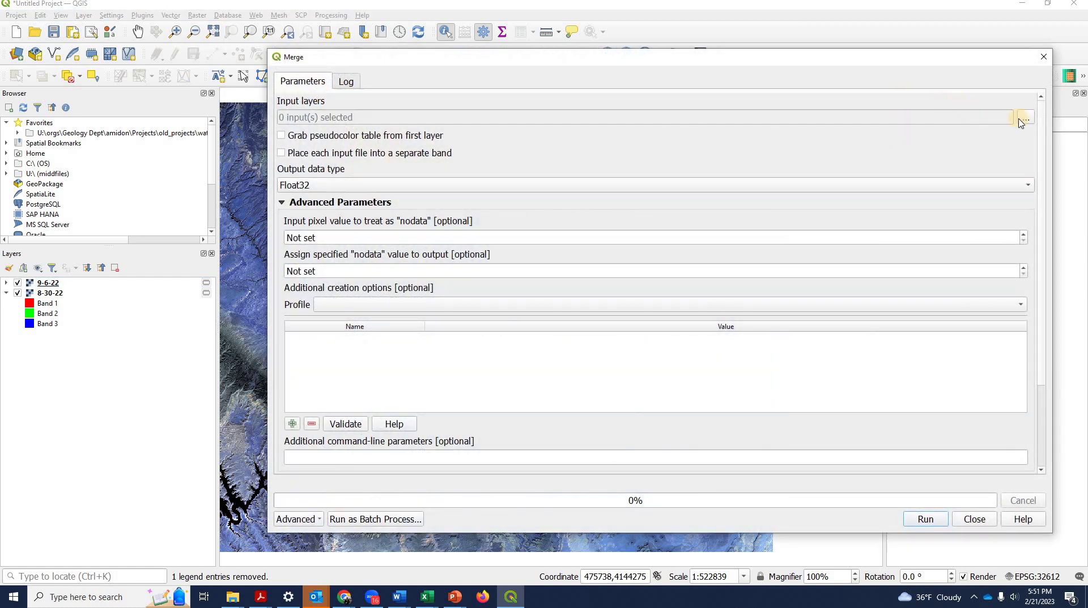
{"action": "left_click", "coordinate": [291, 118]}
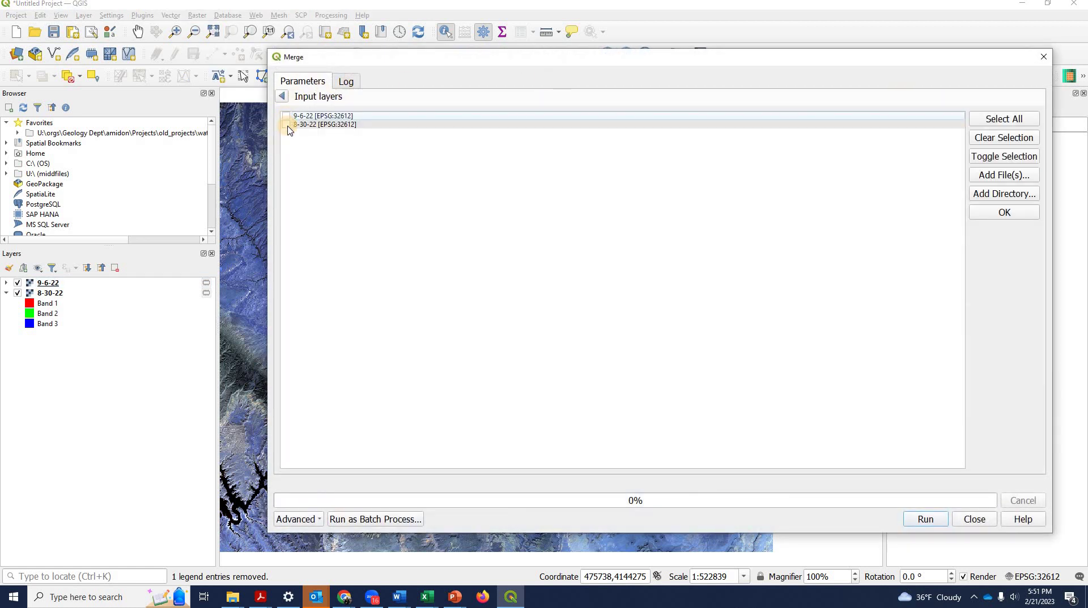
{"action": "left_click", "coordinate": [286, 125]}
{"action": "left_click", "coordinate": [286, 116]}
{"action": "left_click", "coordinate": [1000, 213]}
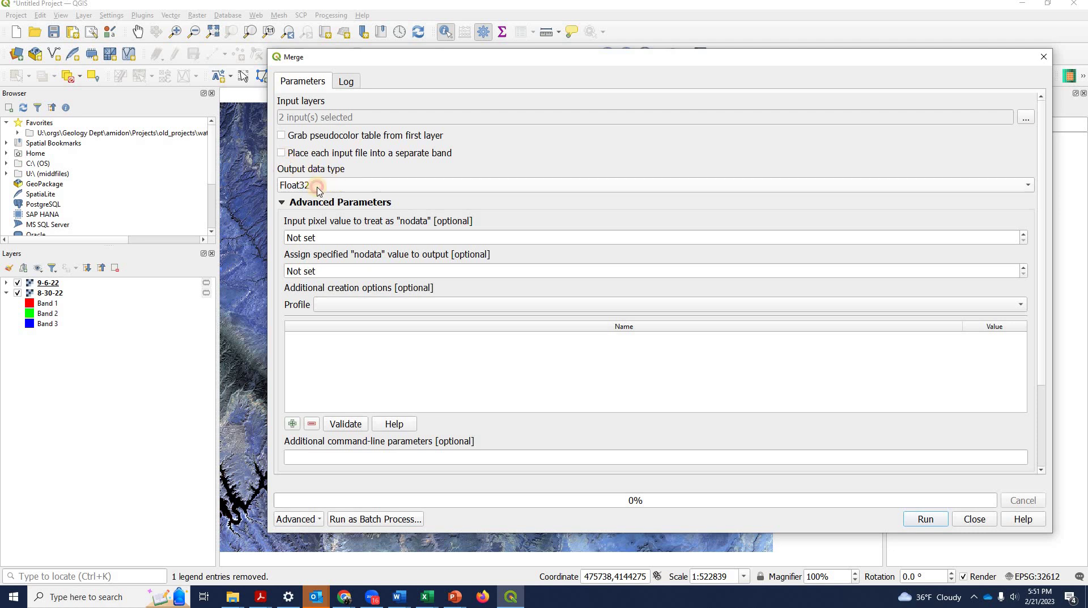
- Run the merge as UInt16 with input nodata 0 and output nodata left unset
{"action": "left_click", "coordinate": [318, 190]}
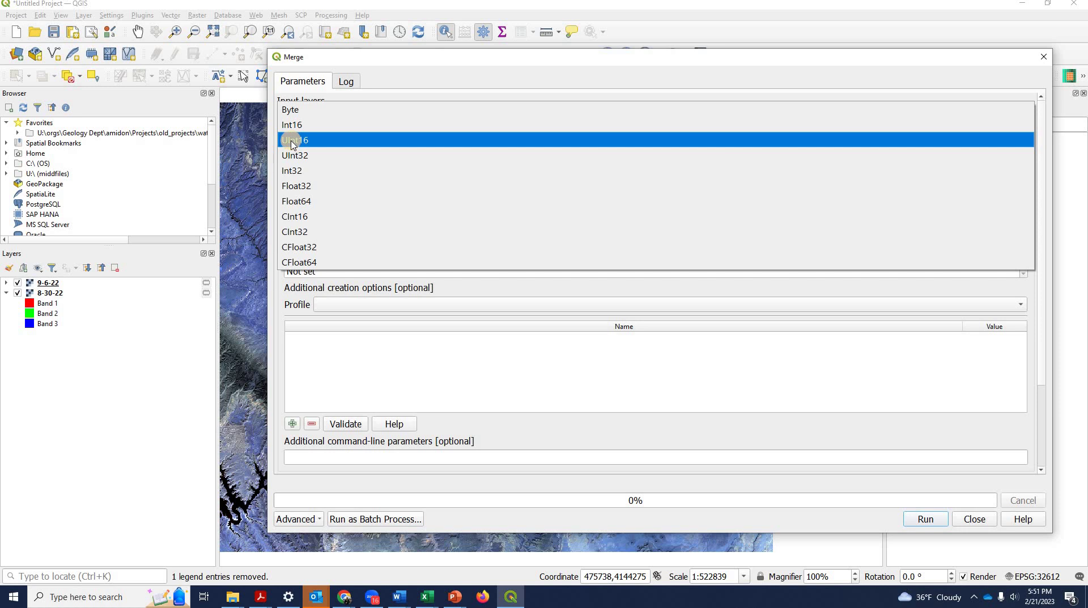
{"action": "left_click", "coordinate": [335, 145]}
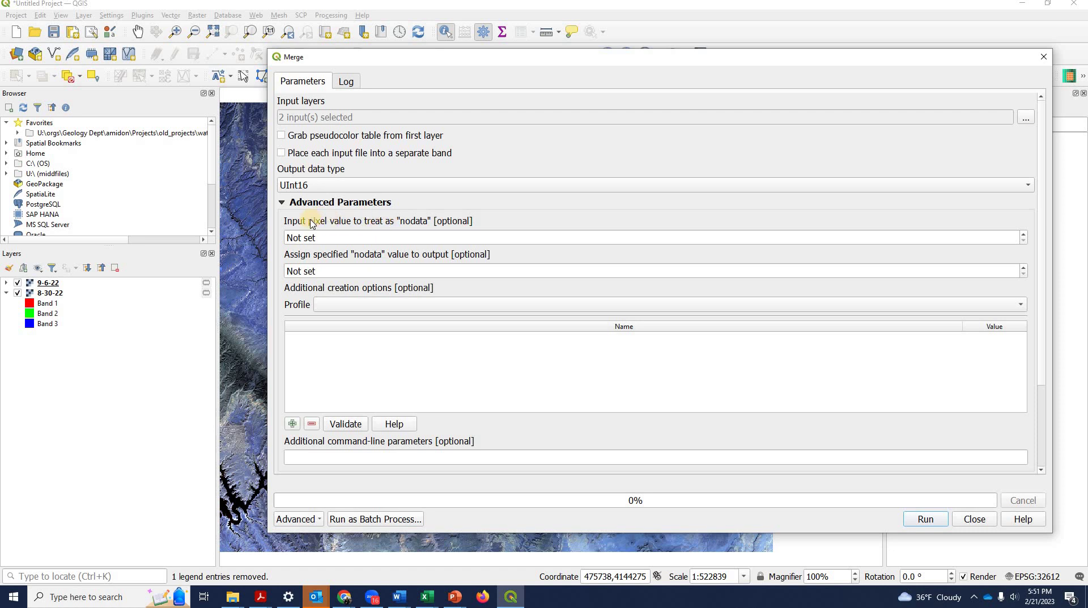
{"action": "left_click", "coordinate": [301, 240]}
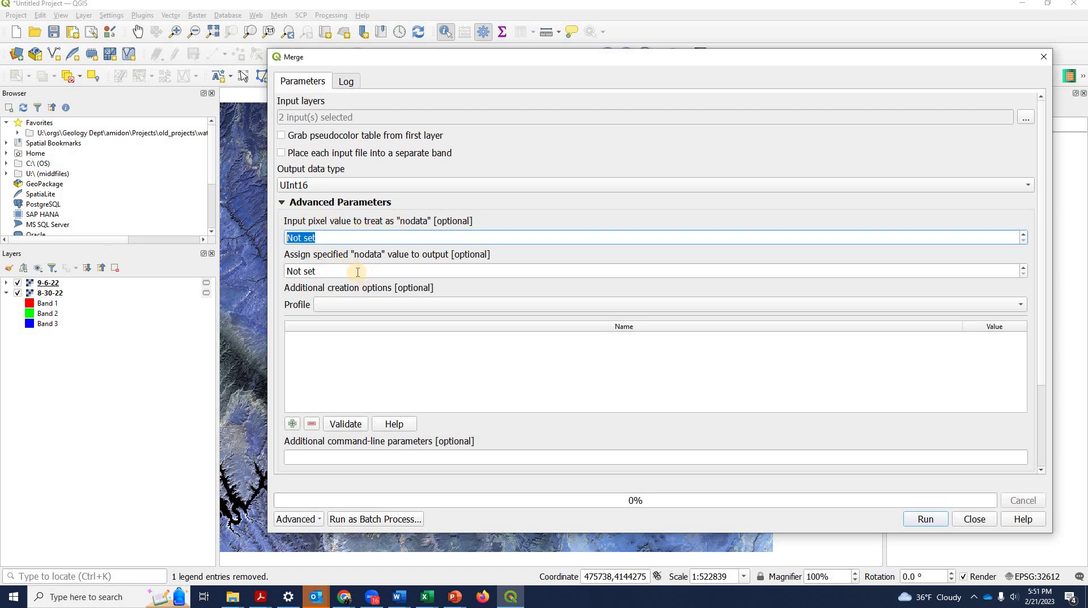
{"action": "type", "text": "0"}
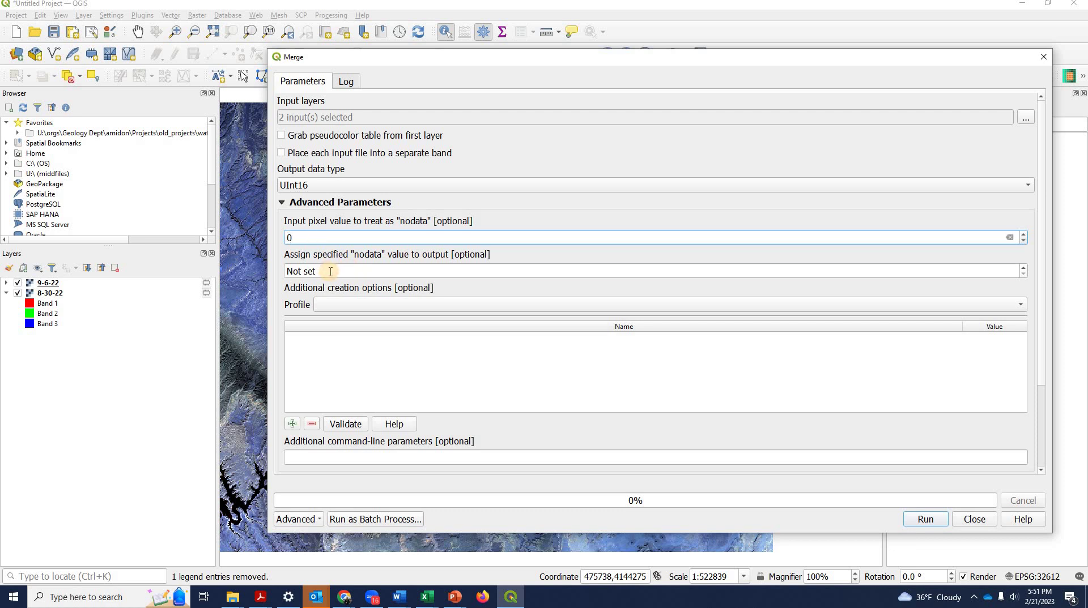
{"action": "left_click", "coordinate": [330, 272]}
{"action": "left_click_drag", "start_coordinate": [273, 272], "coordinate": [354, 270]}
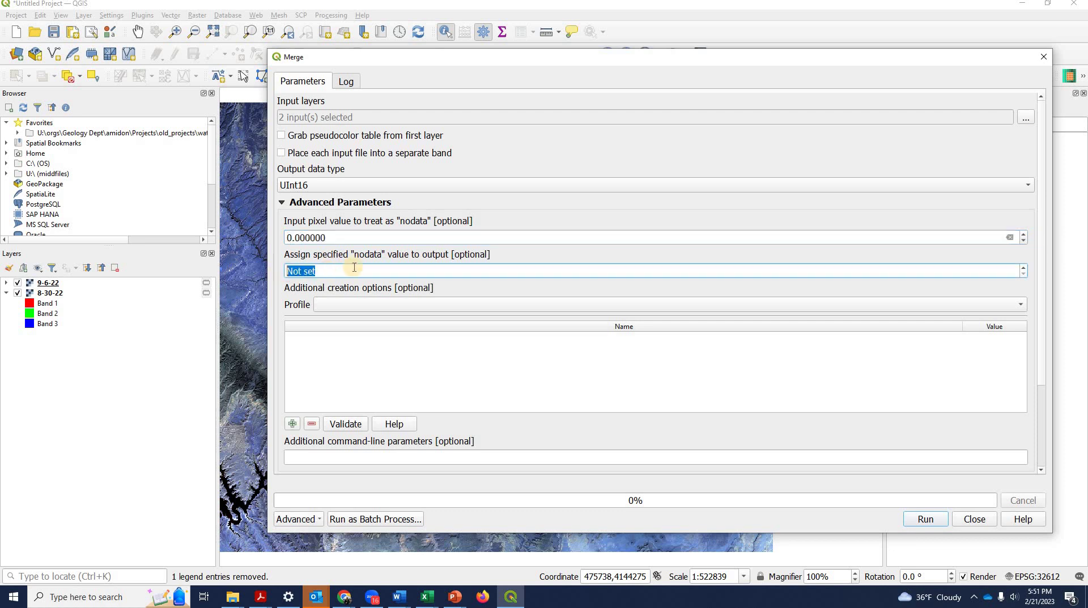
{"action": "type", "text": "0"}
{"action": "left_click", "coordinate": [339, 241]}
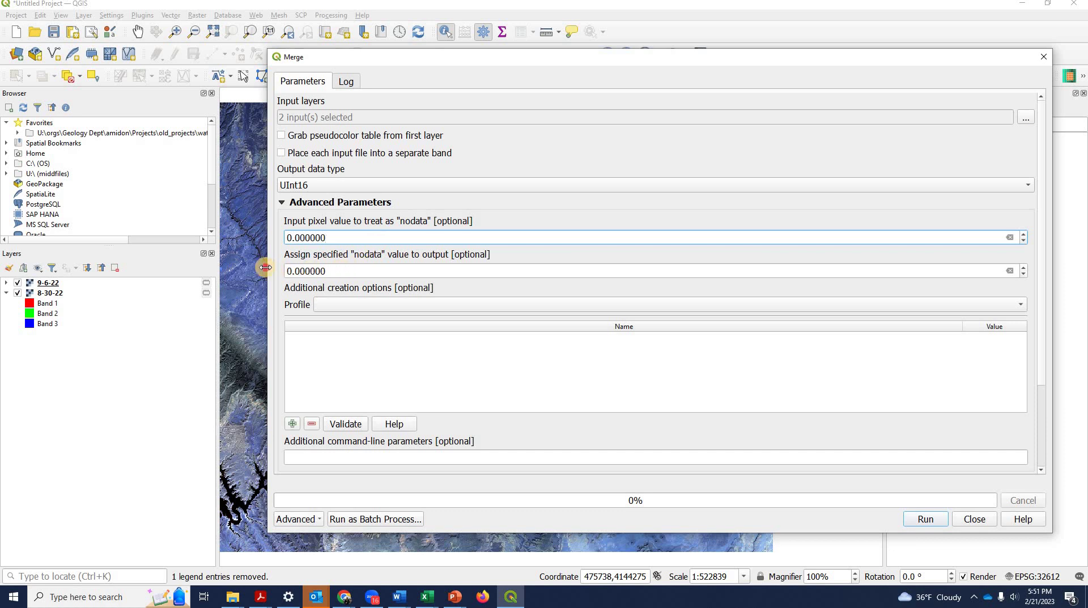
{"action": "key", "text": "Tab"}
{"action": "key", "text": "BackSpace"}
{"action": "left_click", "coordinate": [340, 237]}
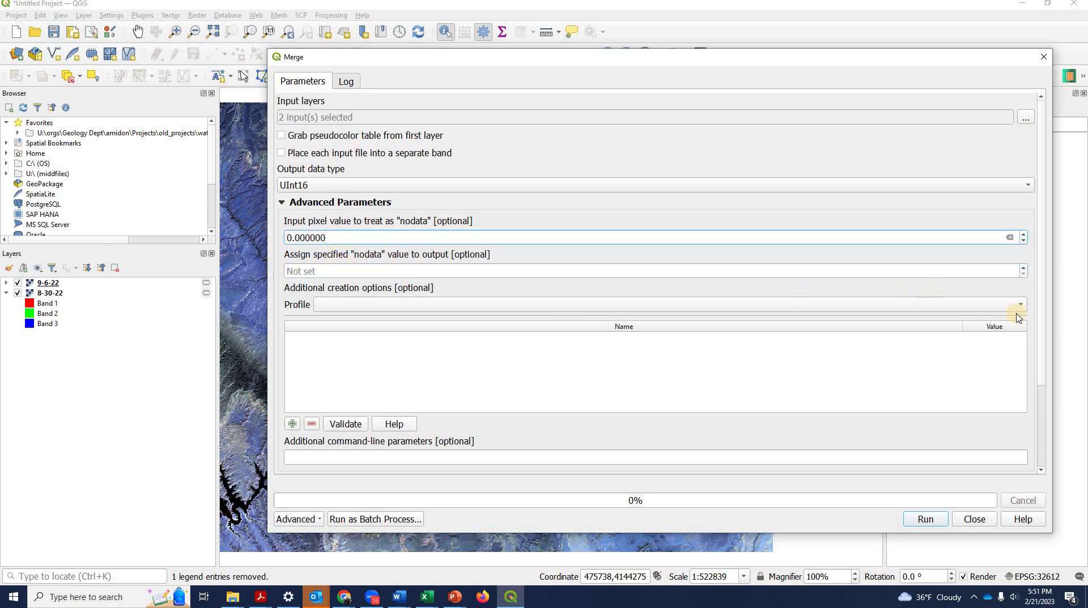
{"action": "scroll", "coordinate": [529, 436], "scroll_direction": "down", "scroll_amount": 3}
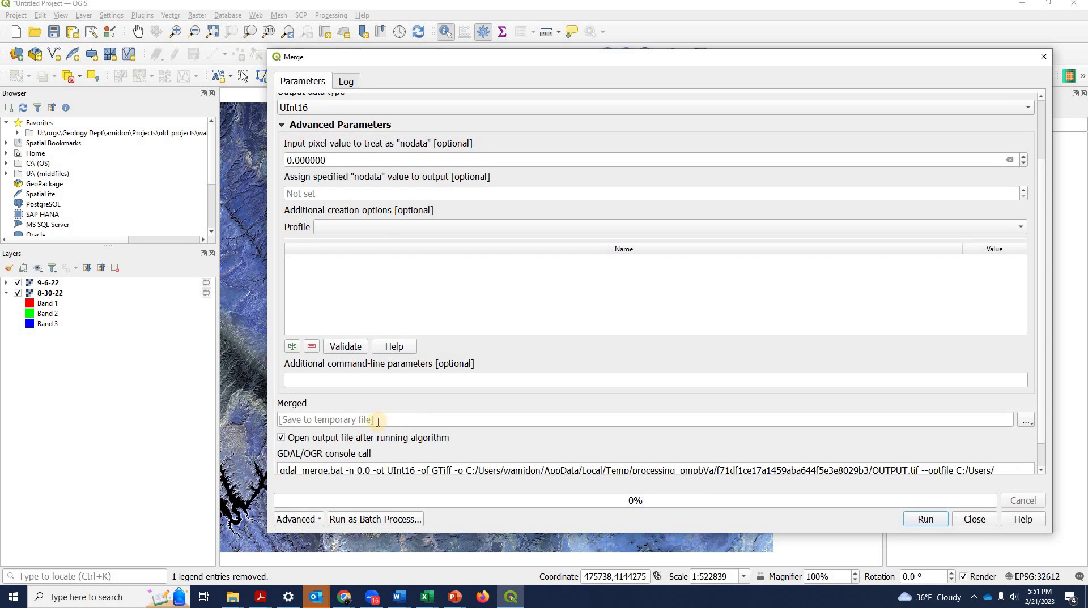
{"action": "left_click", "coordinate": [923, 519]}
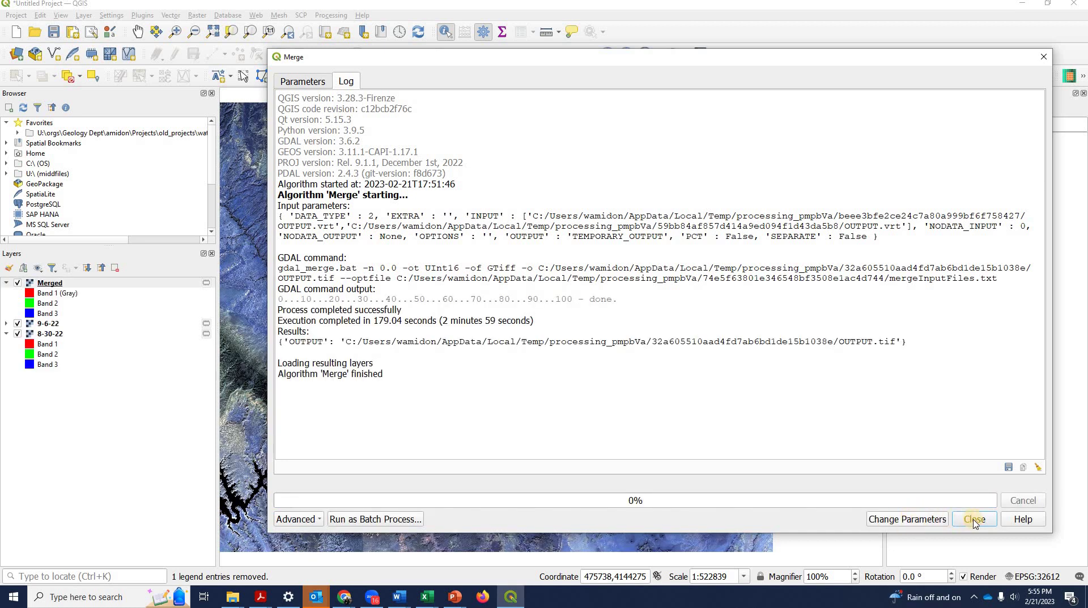
- Zoom out and pan the map to centre the merged raster
{"action": "left_click", "coordinate": [974, 519]}
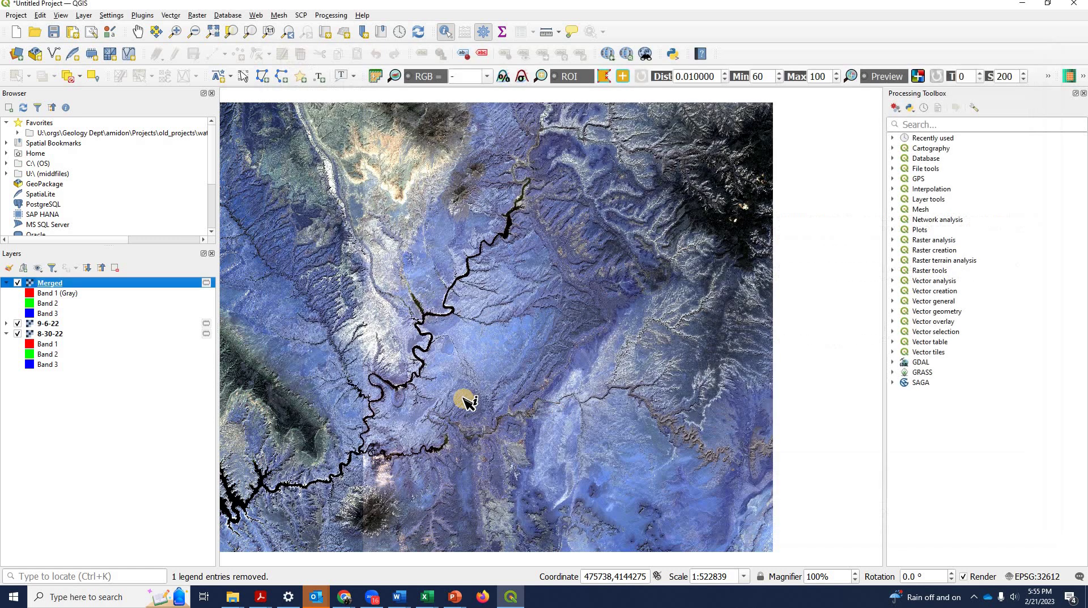
{"action": "scroll", "coordinate": [436, 390], "scroll_direction": "down", "scroll_amount": 1}
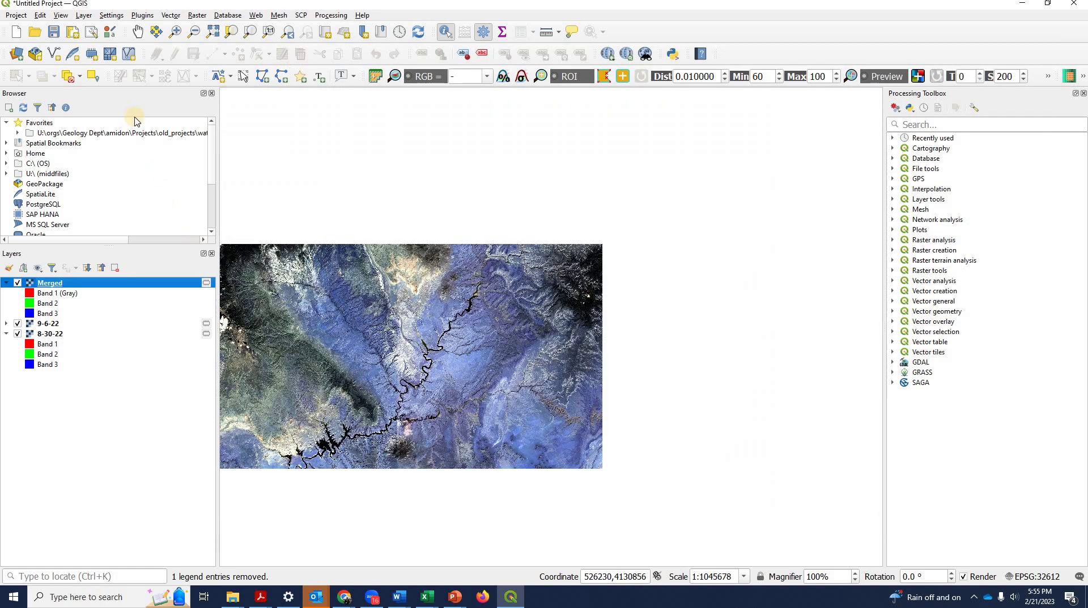
{"action": "left_click", "coordinate": [138, 32]}
{"action": "left_click_drag", "start_coordinate": [499, 358], "coordinate": [629, 358]}
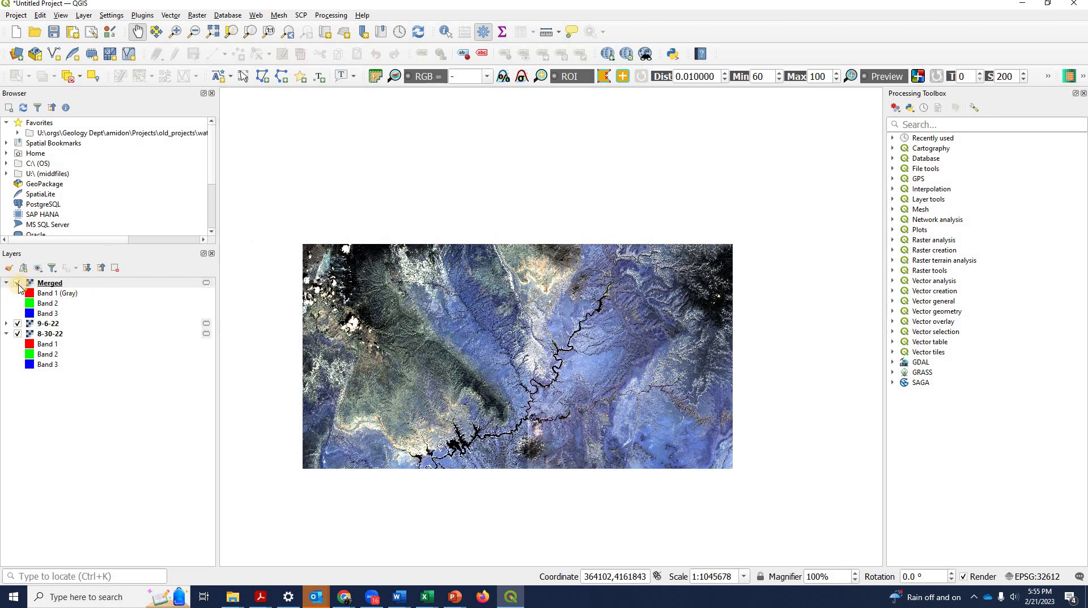
- Compare layers by toggling visibility, leaving Merged shown and 9-6-22 and 8-30-22 hidden
{"action": "left_click", "coordinate": [17, 283]}
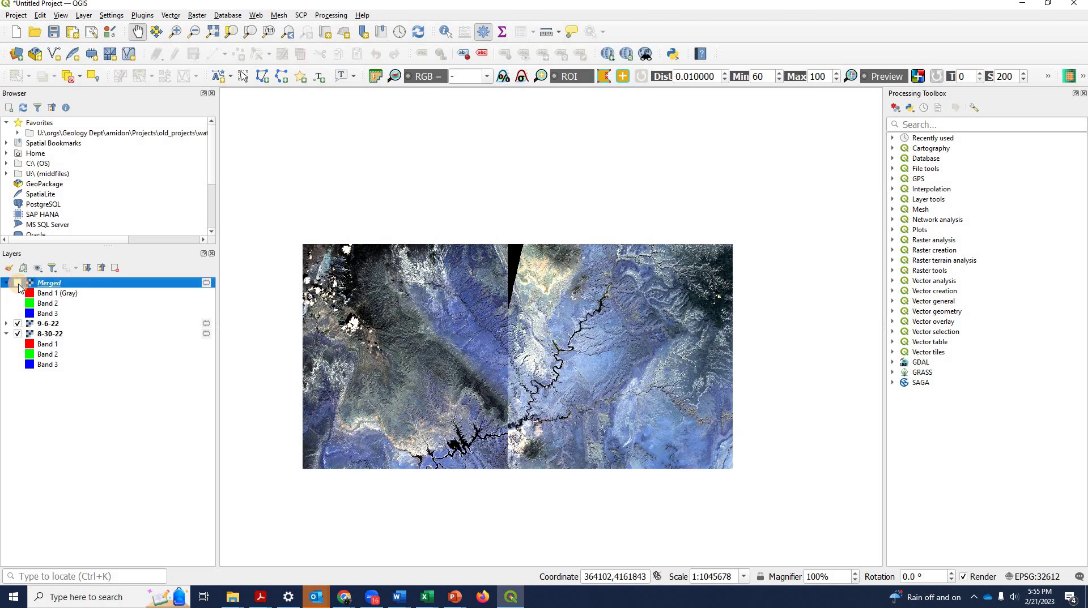
{"action": "left_click", "coordinate": [18, 283]}
{"action": "left_click", "coordinate": [18, 285]}
{"action": "left_click", "coordinate": [18, 285]}
{"action": "left_click", "coordinate": [18, 285]}
{"action": "left_click", "coordinate": [18, 285]}
{"action": "left_click", "coordinate": [18, 285]}
{"action": "left_click", "coordinate": [18, 325]}
{"action": "left_click", "coordinate": [19, 325]}
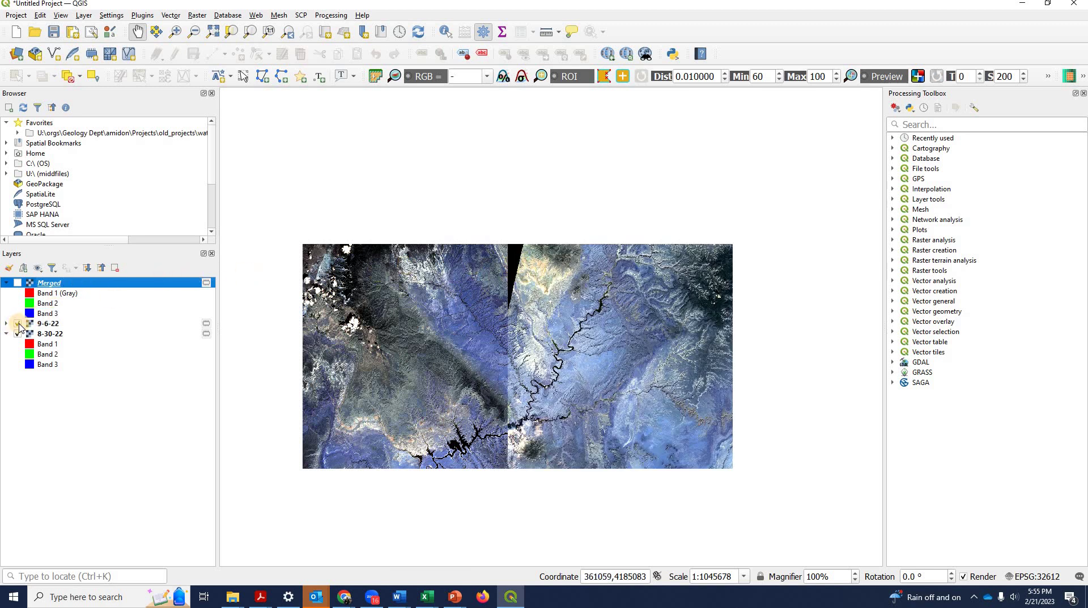
{"action": "left_click", "coordinate": [18, 325]}
{"action": "left_click", "coordinate": [19, 324]}
{"action": "left_click", "coordinate": [19, 325]}
{"action": "left_click", "coordinate": [18, 325]}
{"action": "left_click", "coordinate": [18, 335]}
{"action": "left_click", "coordinate": [18, 325]}
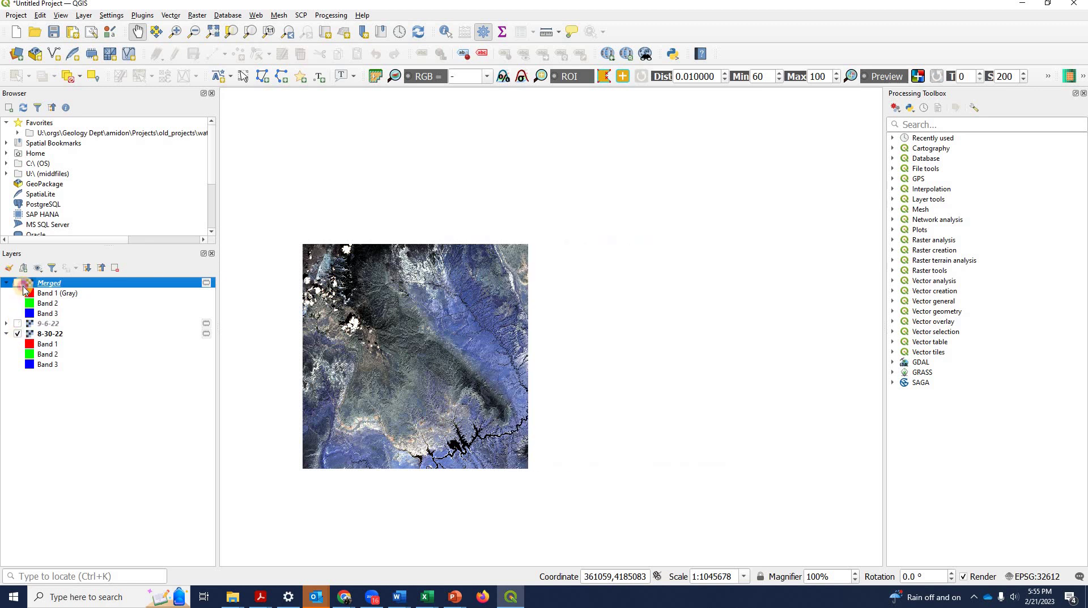
{"action": "left_click", "coordinate": [56, 284]}
{"action": "key", "text": "space"}
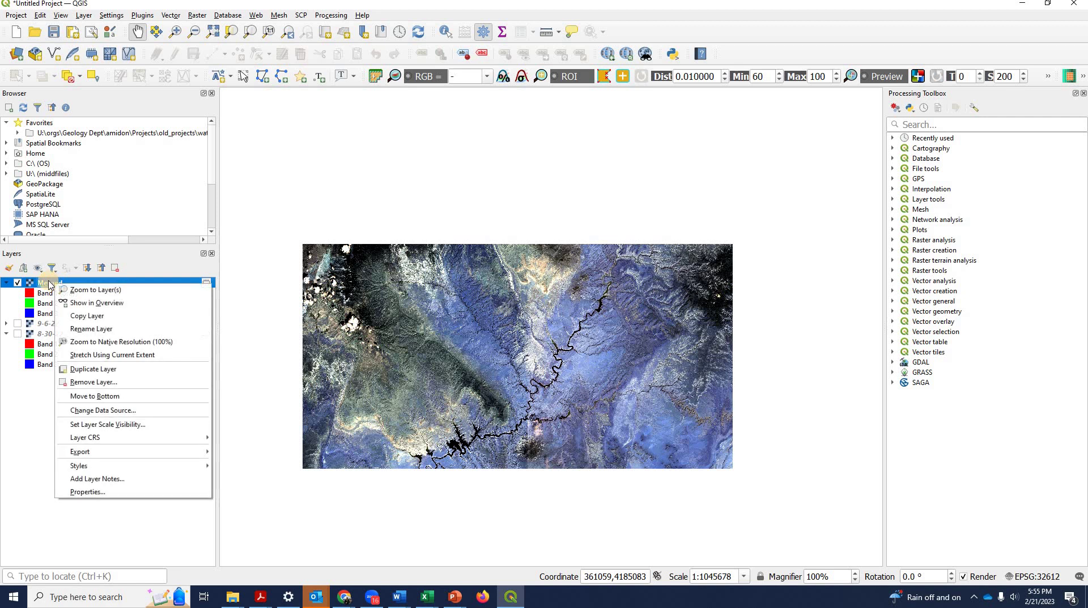
{"action": "right_click", "coordinate": [55, 284]}
{"action": "left_click", "coordinate": [109, 494]}
{"action": "left_click", "coordinate": [94, 189]}
{"action": "left_click", "coordinate": [334, 507]}
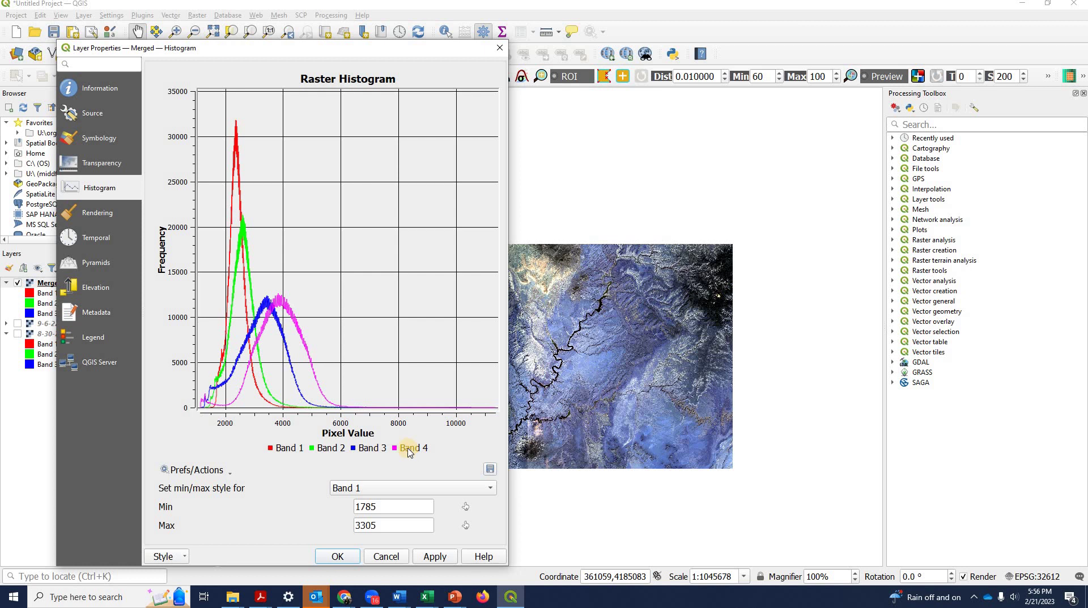
{"action": "left_click", "coordinate": [384, 557]}
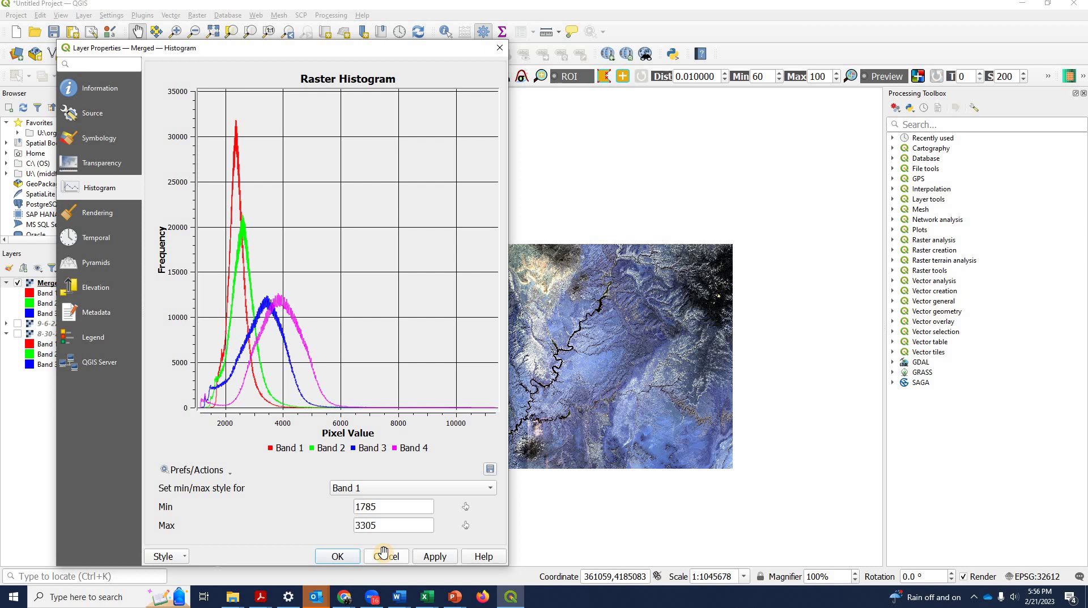